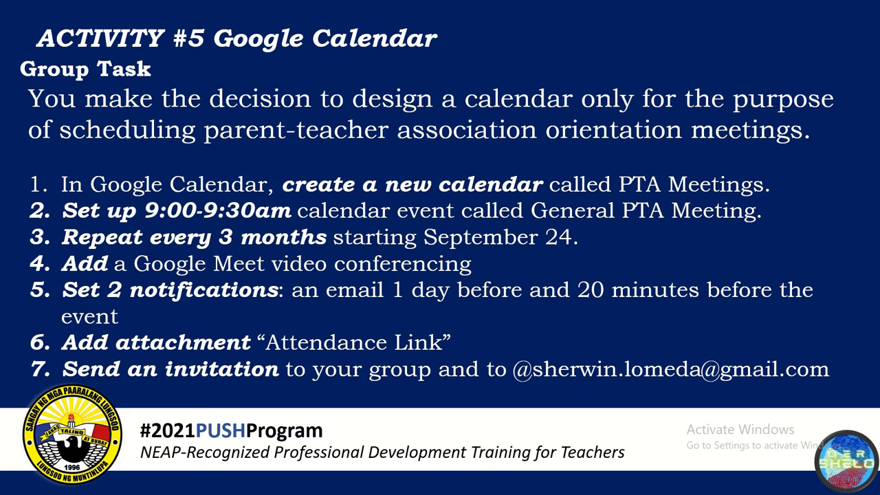
# - After reviewing the Activity #5 slide, bring up the Windows task switcher
pyautogui.hotkey('alt', 'Tab')
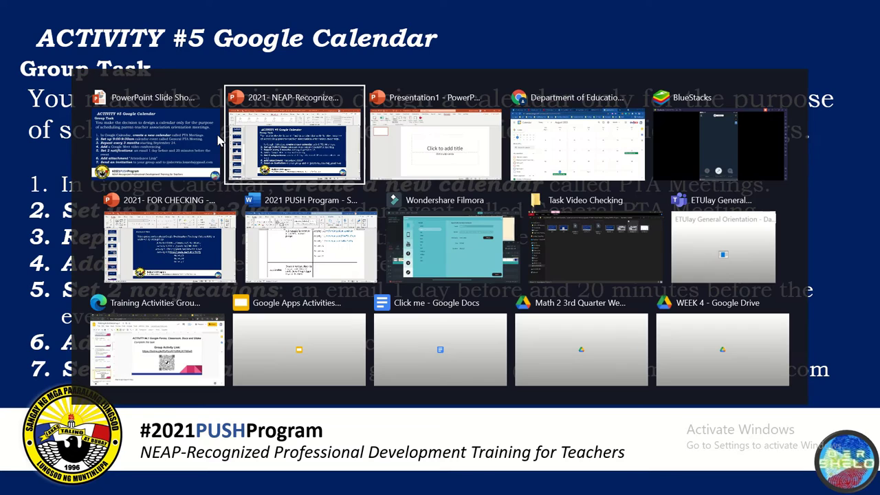
# - Load calendar.google.com in Chrome and hide your own calendar so only Philippine holidays show
pyautogui.hotkey('alt', 'Tab')
pyautogui.hotkey('alt', 'Tab')
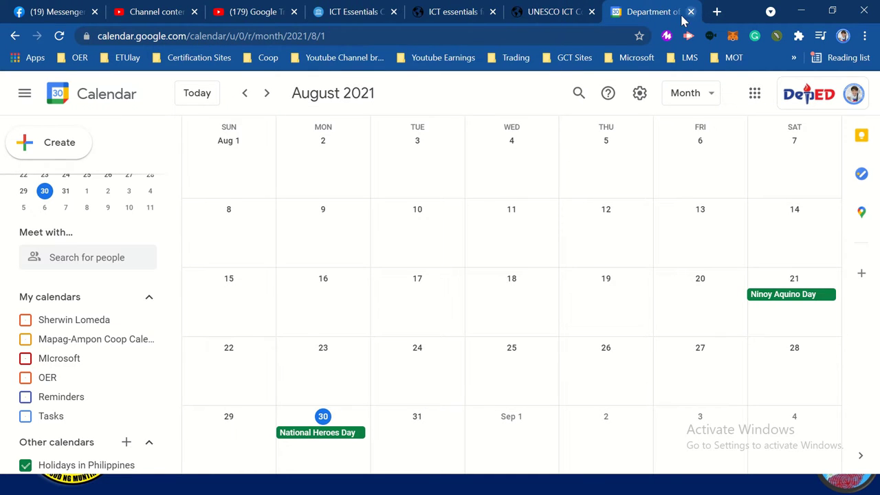
pyautogui.click(547, 37)
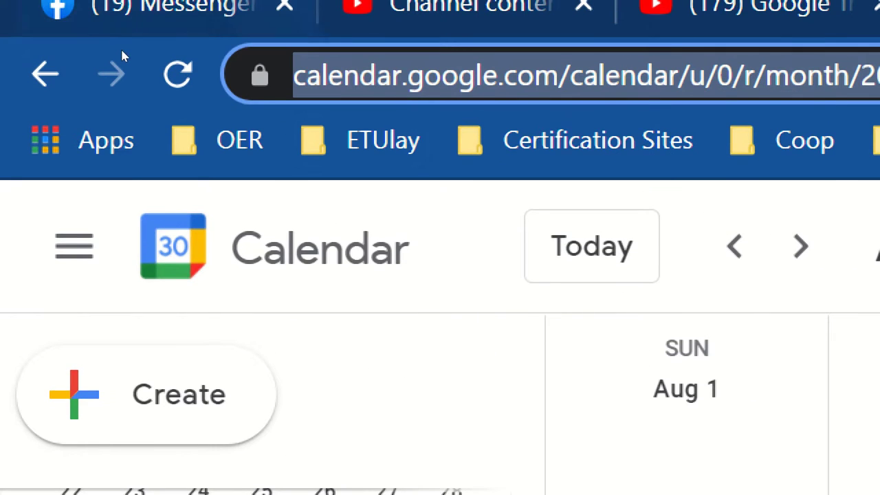
pyautogui.write('calendar')
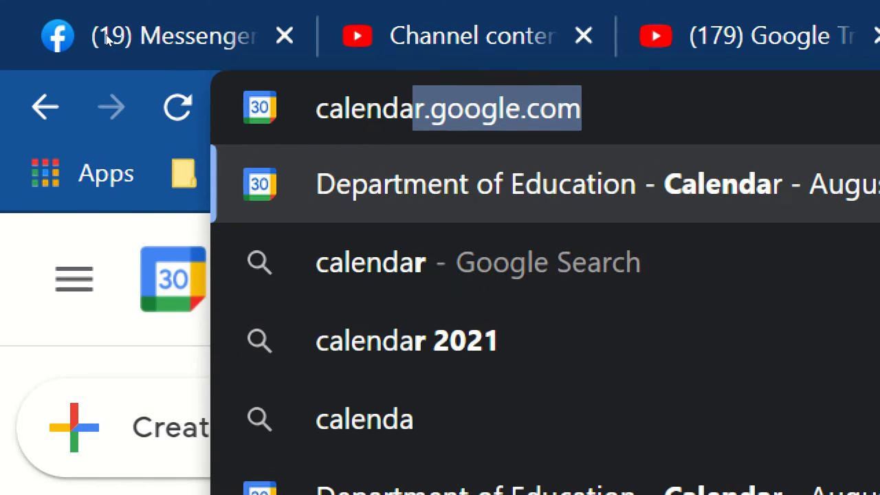
pyautogui.press('Right')
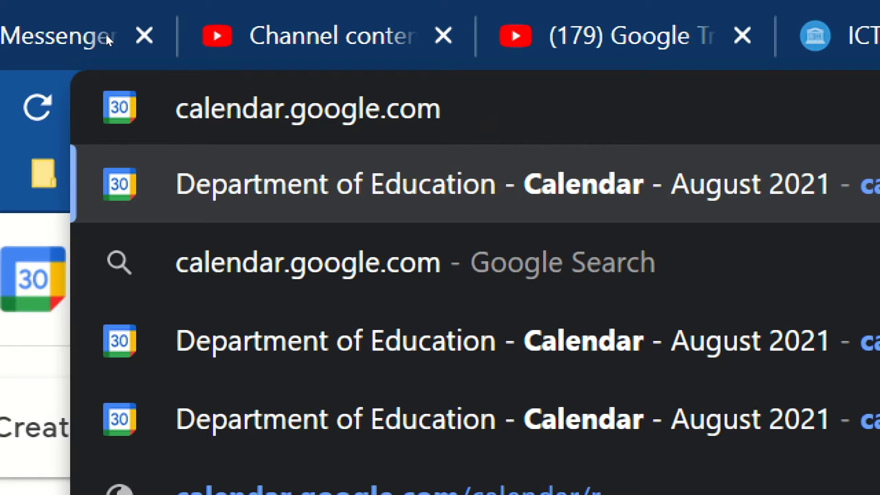
pyautogui.press('Return')
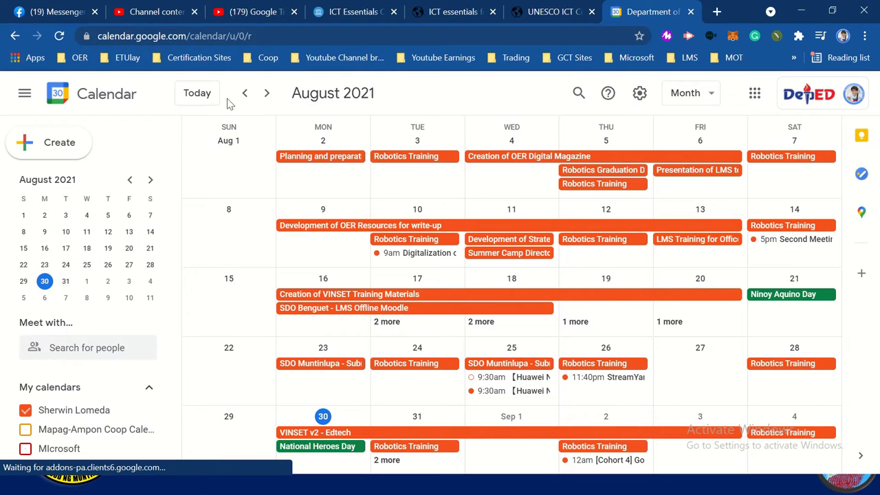
pyautogui.click(25, 409)
pyautogui.scroll(-2, 160, 334)
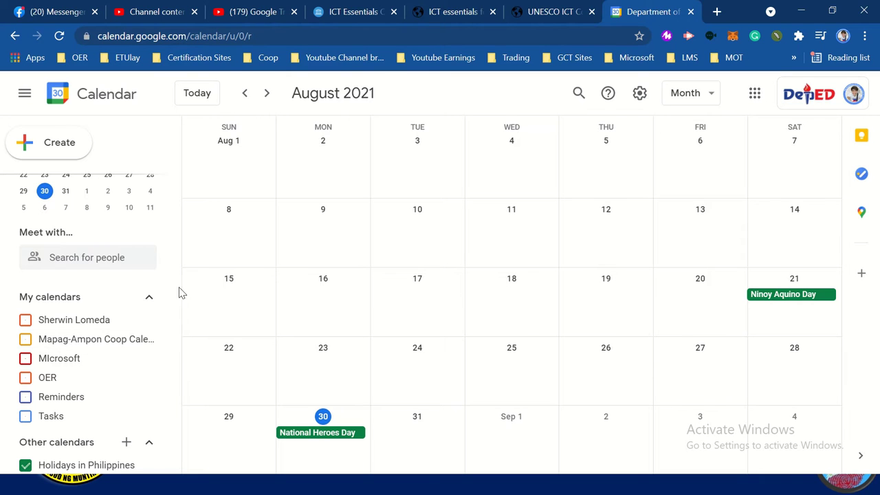
pyautogui.hotkey('alt', 'Tab')
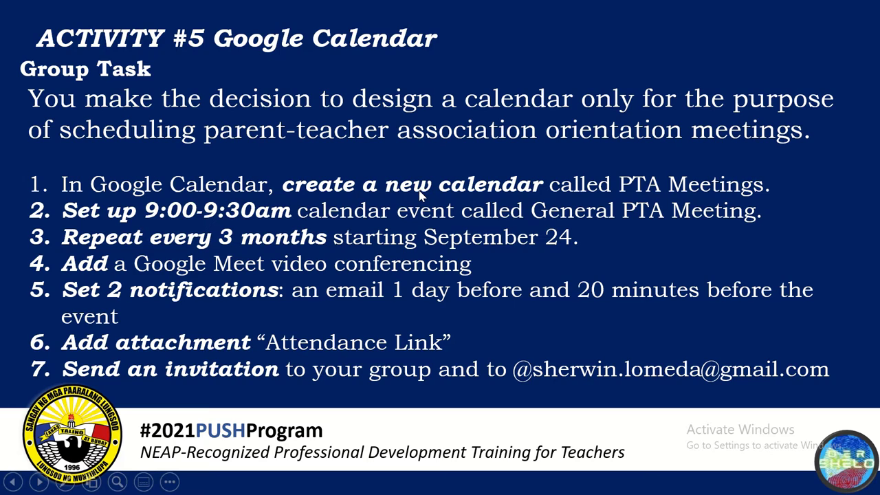
pyautogui.hotkey('alt', 'Tab')
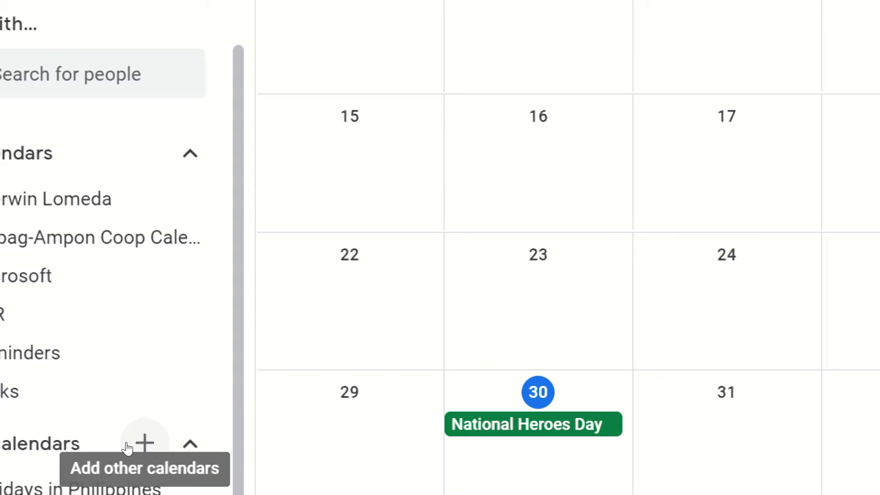
# - Add a new calendar under Other calendars named 'PTA Meetings'
pyautogui.click(131, 446)
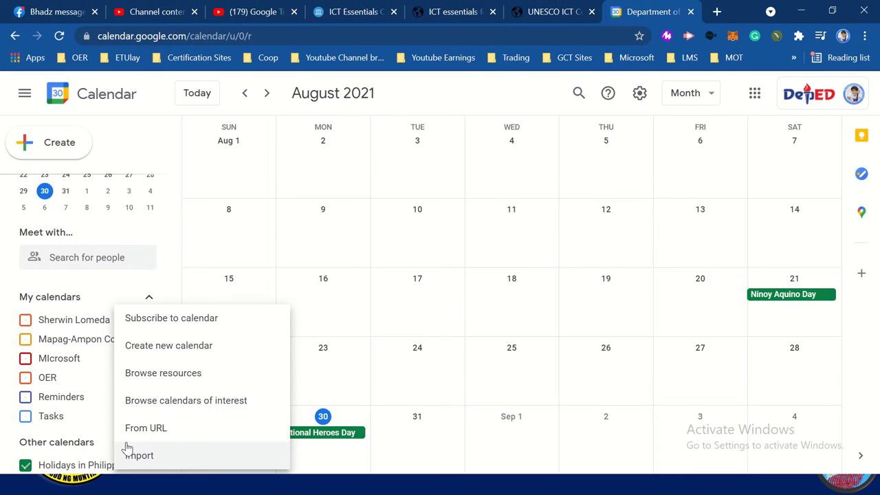
pyautogui.click(202, 358)
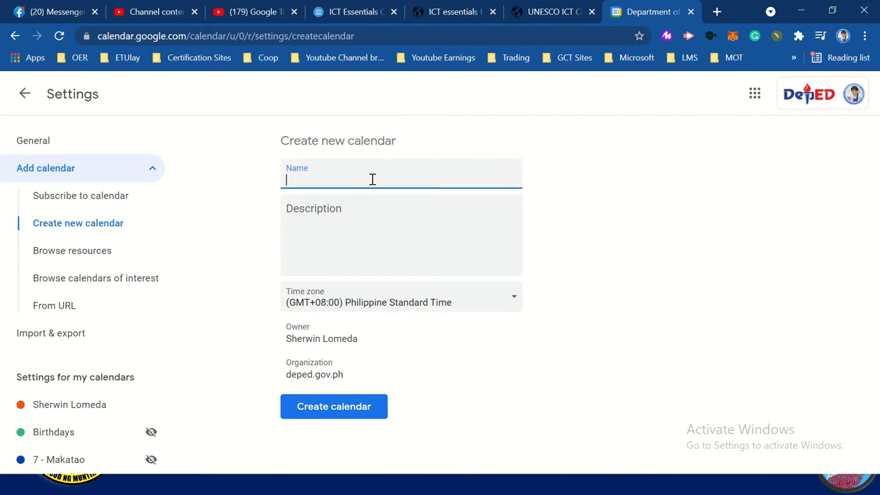
pyautogui.hotkey('alt', 'Tab')
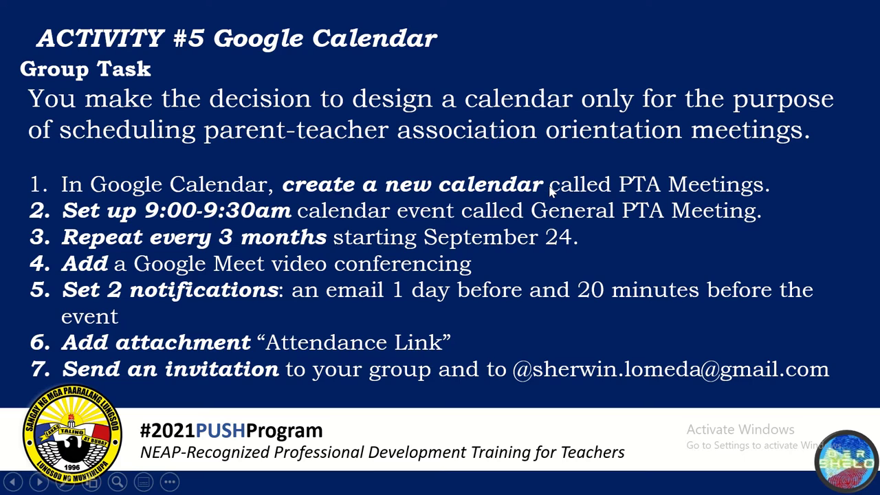
pyautogui.hotkey('alt', 'Tab')
pyautogui.write('PTA Meetings')
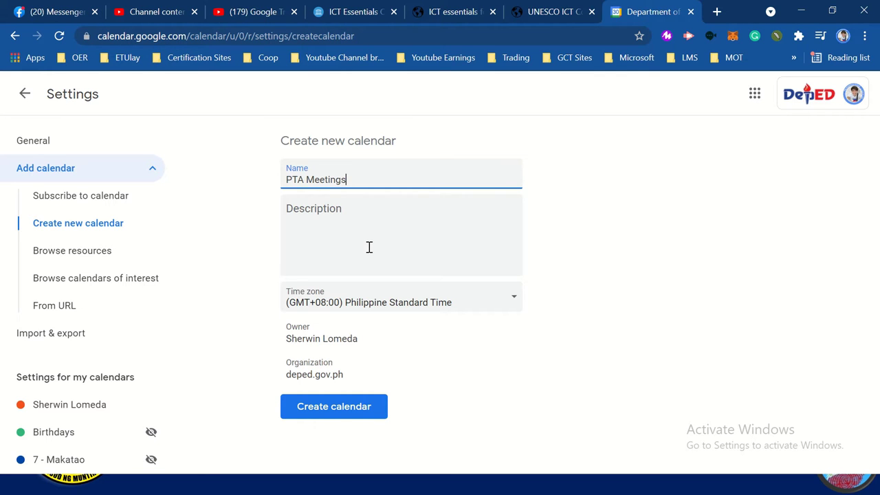
pyautogui.hotkey('alt', 'Tab')
pyautogui.click(329, 415)
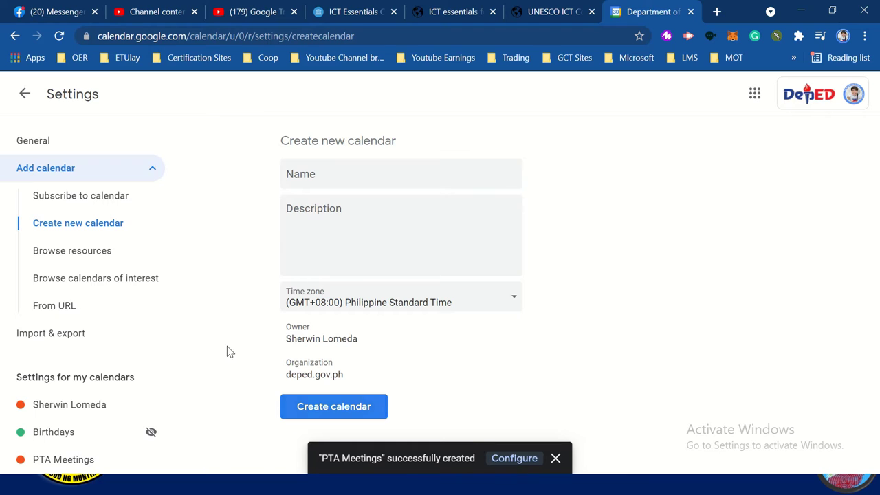
# - Back in month view, move to September 2021 and start an event on the 24th
pyautogui.click(21, 100)
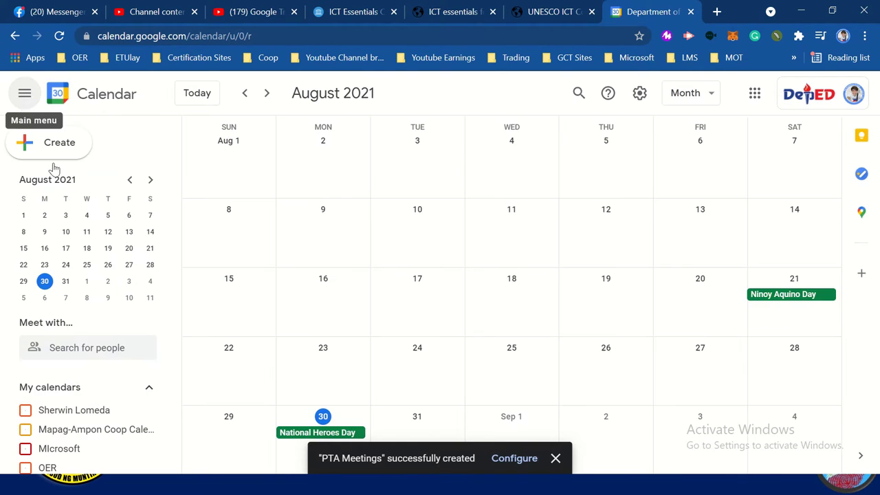
pyautogui.scroll(-2, 59, 308)
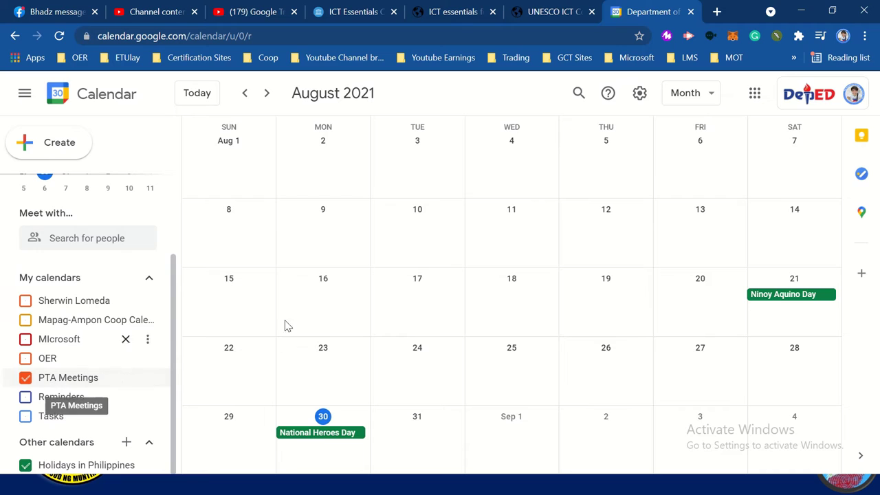
pyautogui.click(267, 95)
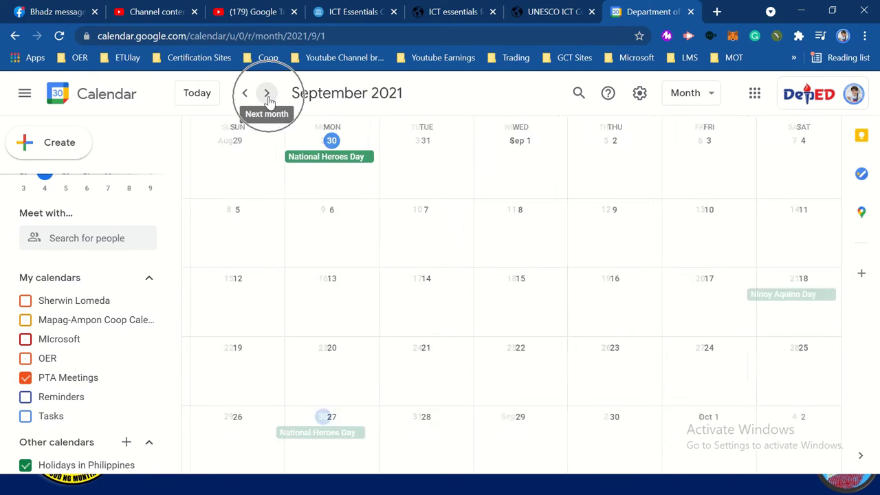
pyautogui.click(692, 363)
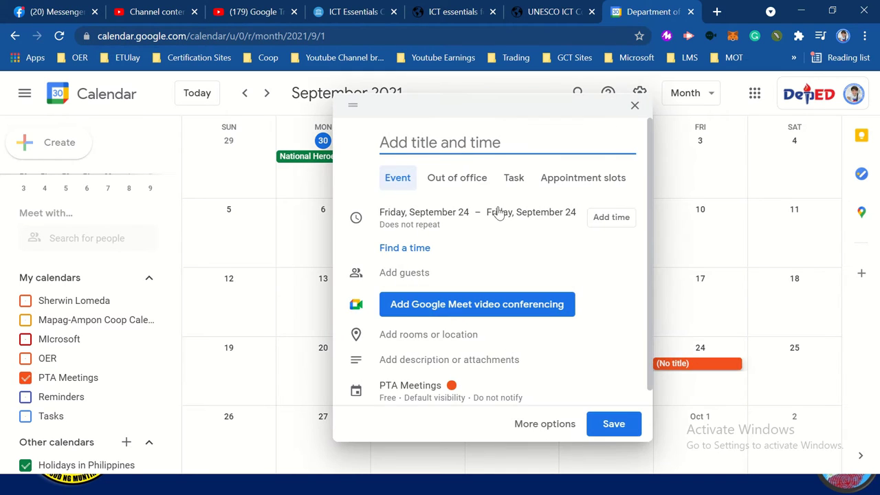
# - Title the event 'General PTA Meeting' and open its full details
pyautogui.hotkey('alt', 'Tab')
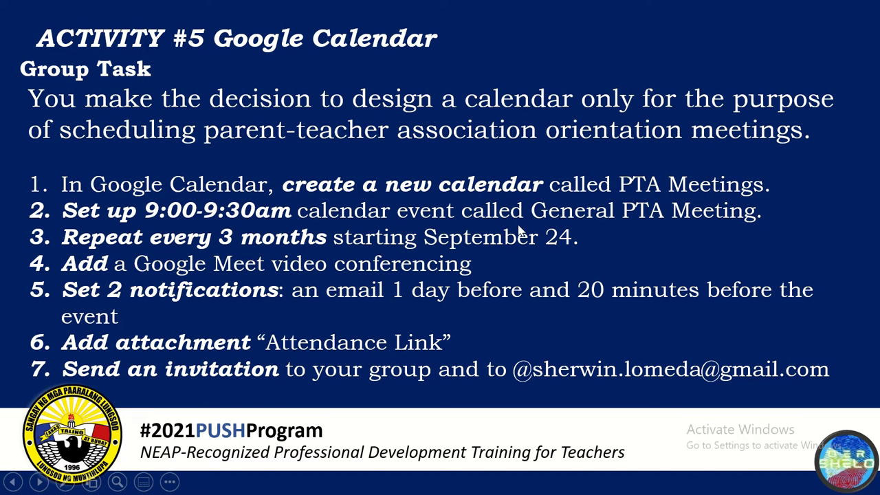
pyautogui.hotkey('alt', 'Tab')
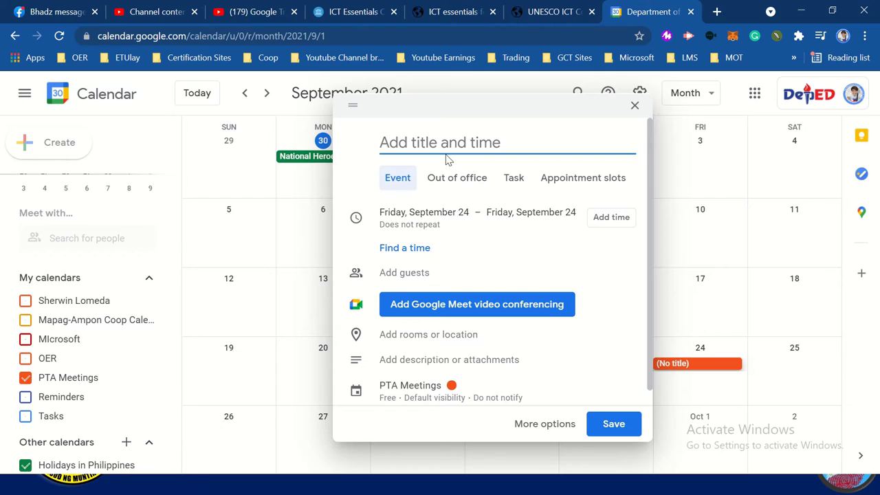
pyautogui.write('General PTA Meeting')
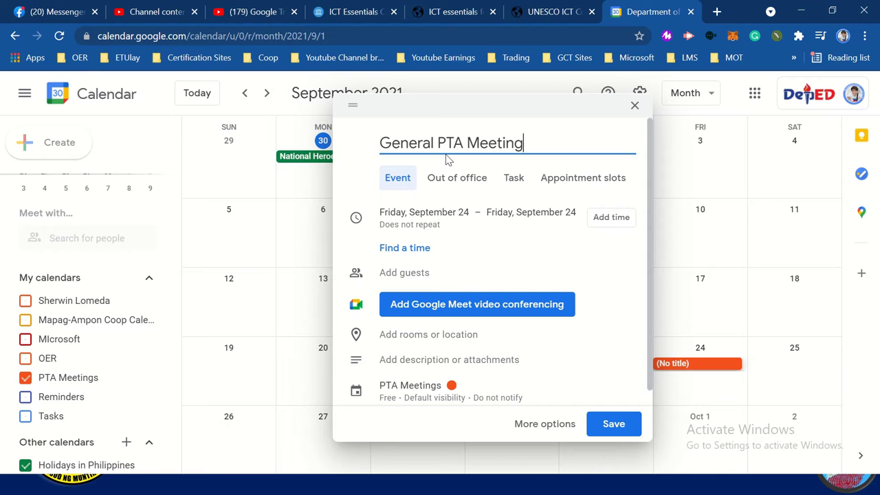
pyautogui.hotkey('alt', 'Tab')
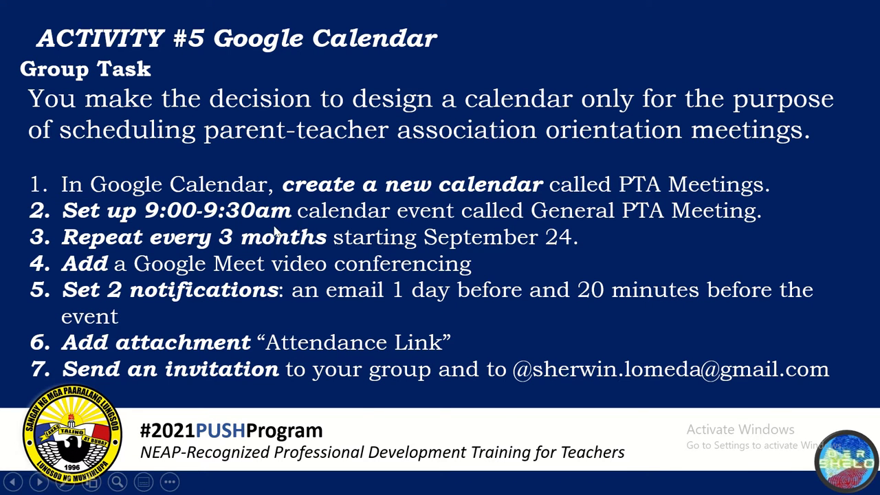
pyautogui.hotkey('alt', 'Tab')
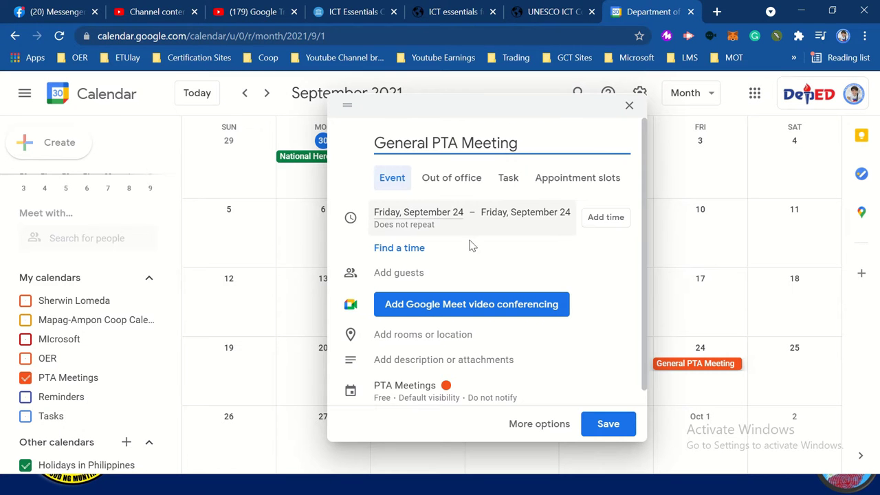
pyautogui.click(411, 249)
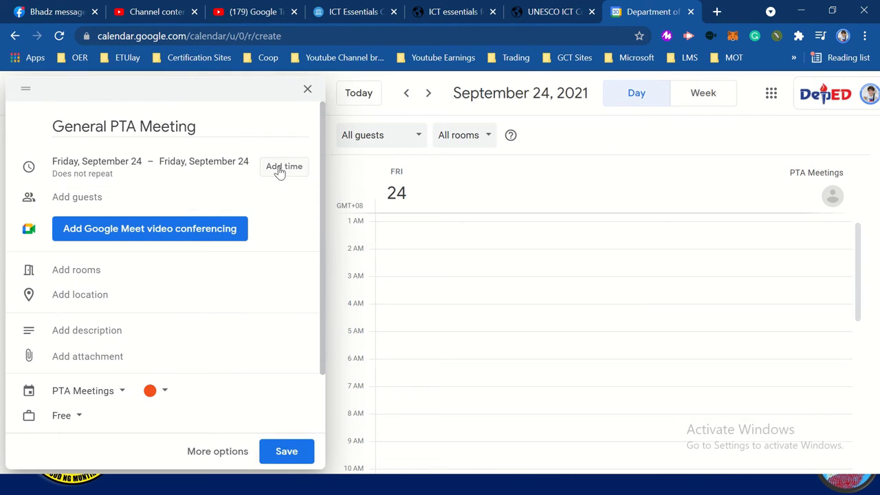
# - Schedule the meeting from 9:00am to 9:30am on Friday, September 24
pyautogui.click(283, 167)
pyautogui.click(178, 168)
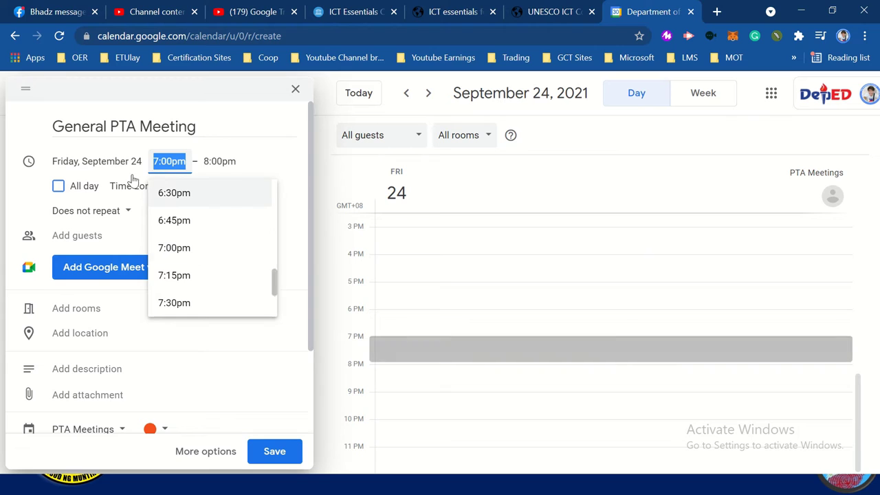
pyautogui.write('9')
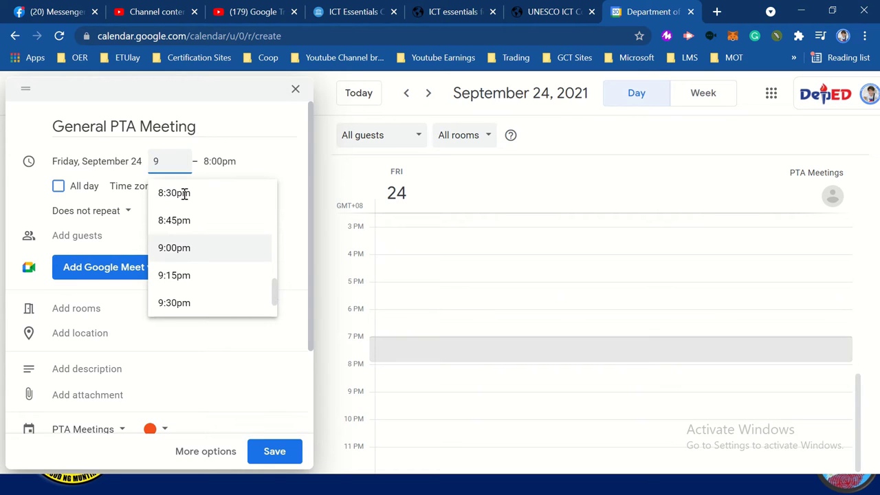
pyautogui.scroll(6, 197, 209)
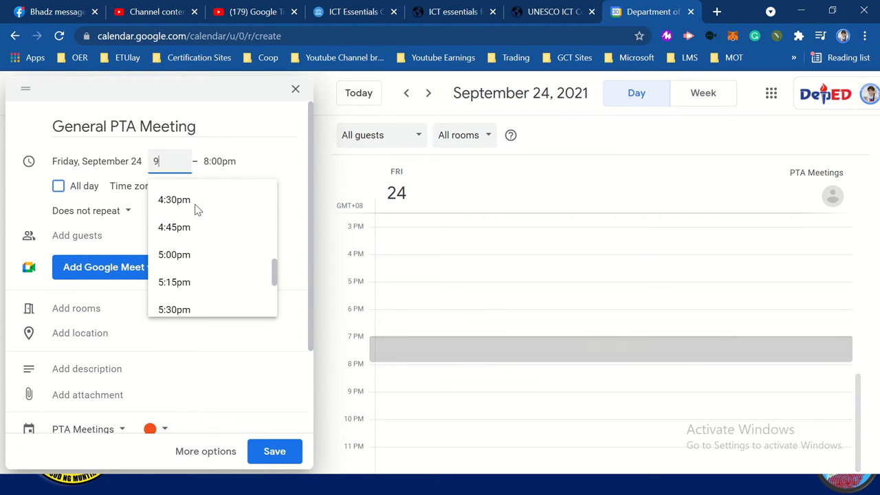
pyautogui.scroll(-1, 190, 241)
pyautogui.scroll(5, 191, 242)
pyautogui.scroll(7, 192, 242)
pyautogui.scroll(2, 190, 240)
pyautogui.click(189, 209)
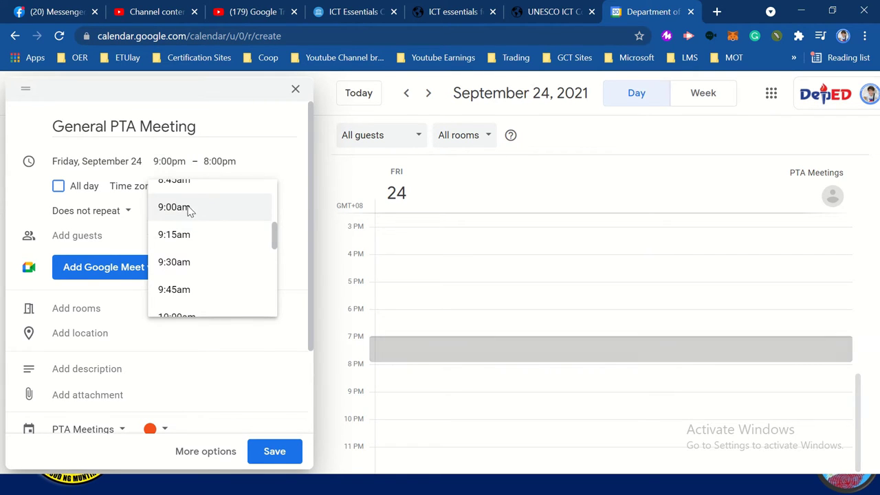
pyautogui.click(222, 161)
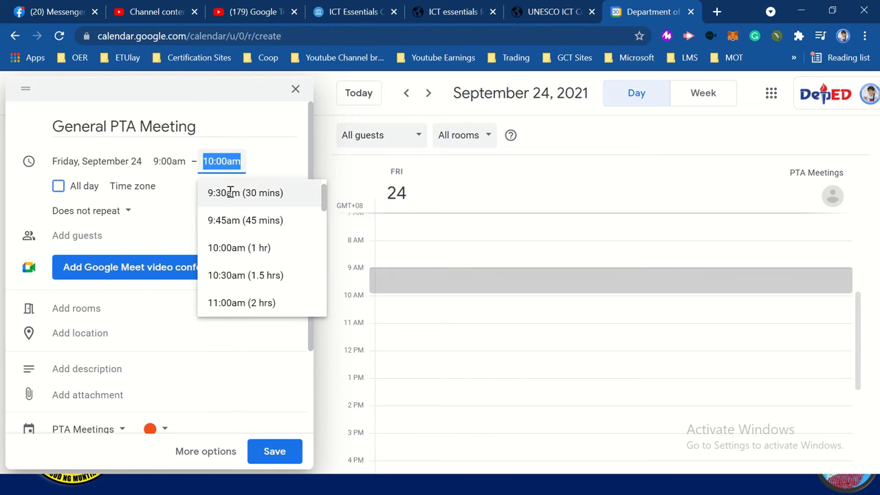
pyautogui.click(230, 192)
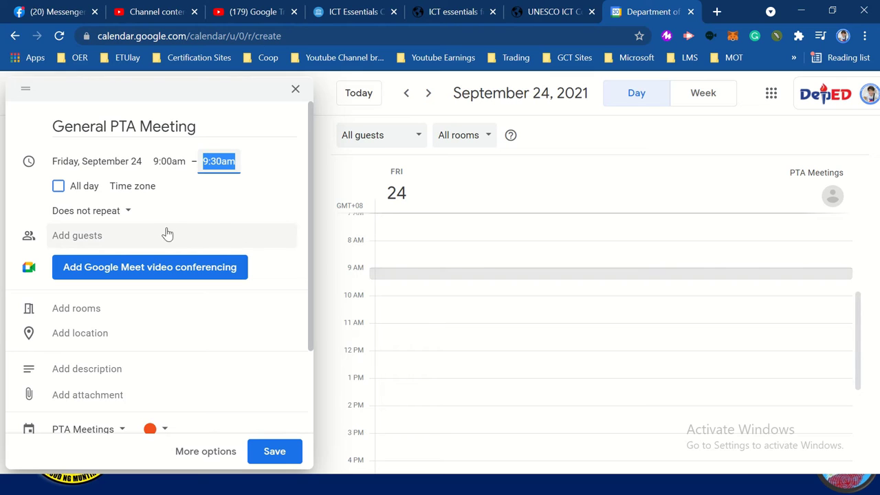
pyautogui.click(120, 216)
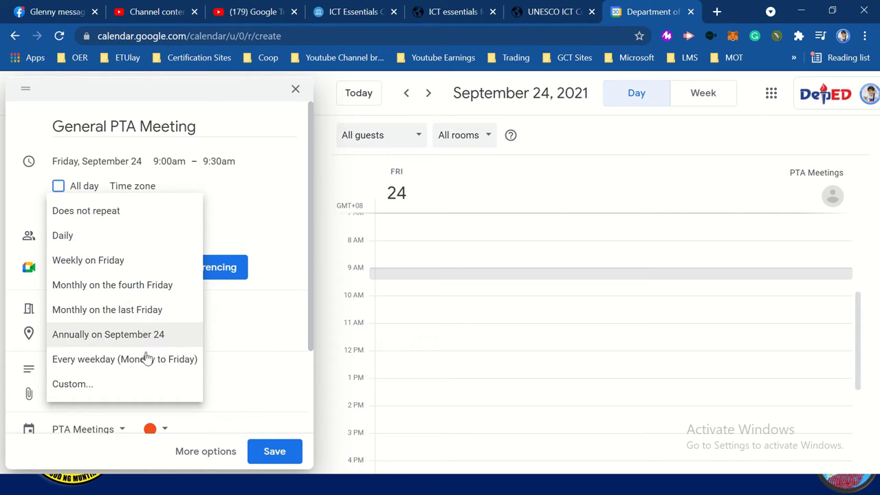
# - Set a custom repeat of every 3 months on day 24
pyautogui.click(114, 389)
pyautogui.click(115, 390)
pyautogui.click(115, 389)
pyautogui.click(115, 389)
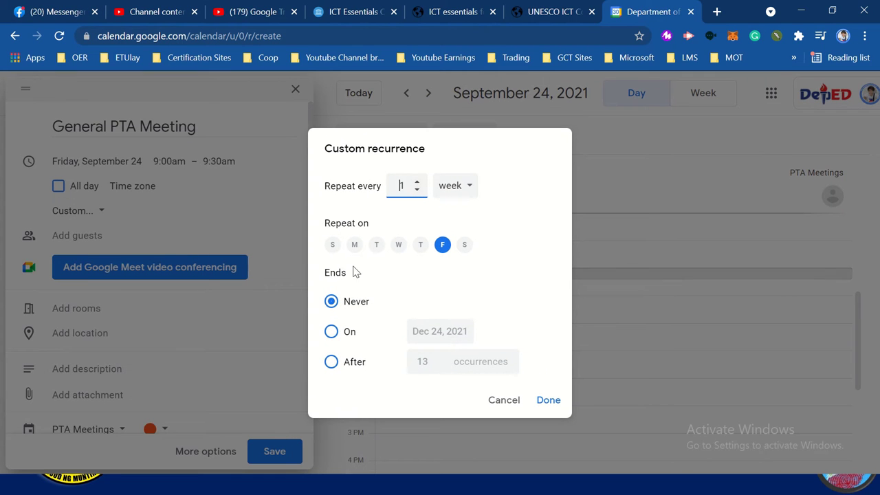
pyautogui.click(417, 182)
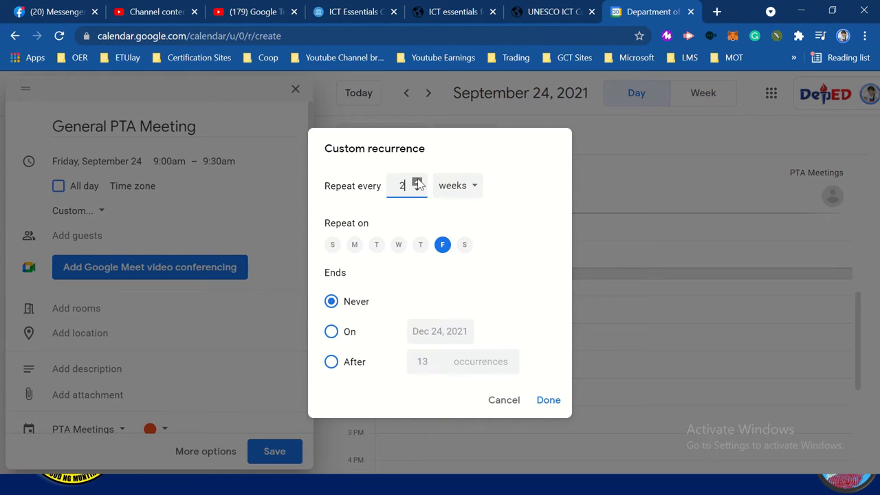
pyautogui.click(473, 191)
pyautogui.click(465, 214)
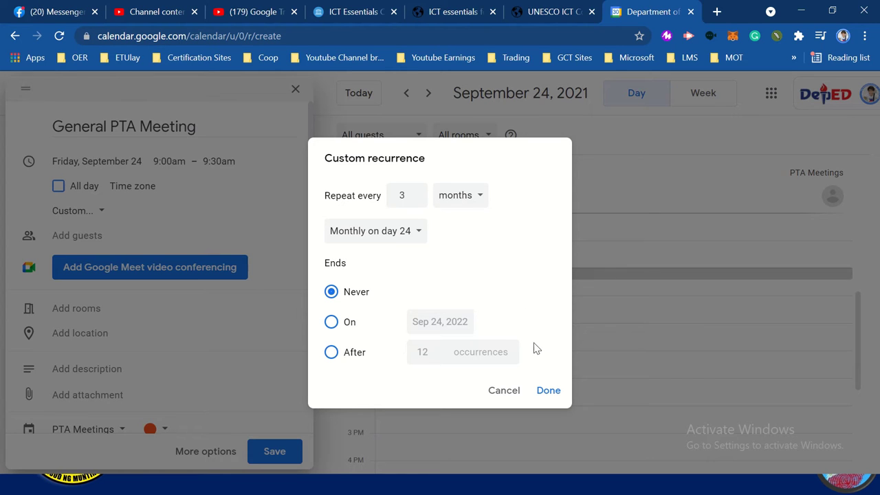
pyautogui.click(548, 392)
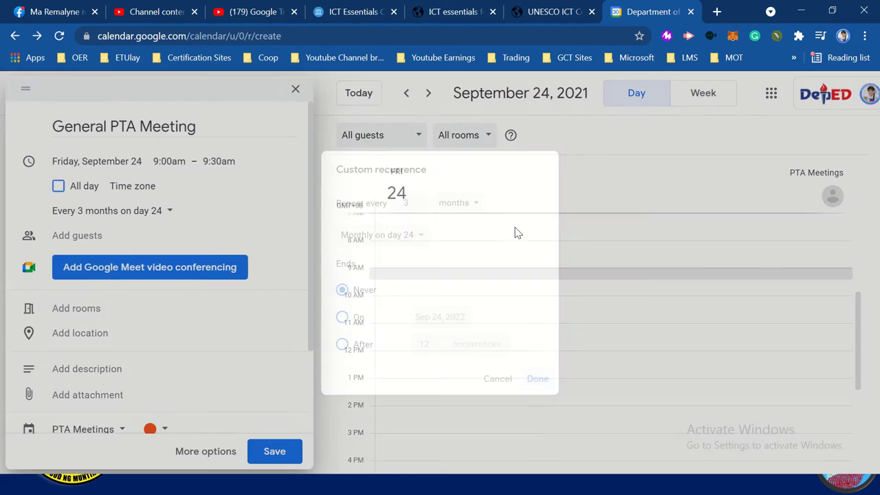
pyautogui.hotkey('alt', 'Tab')
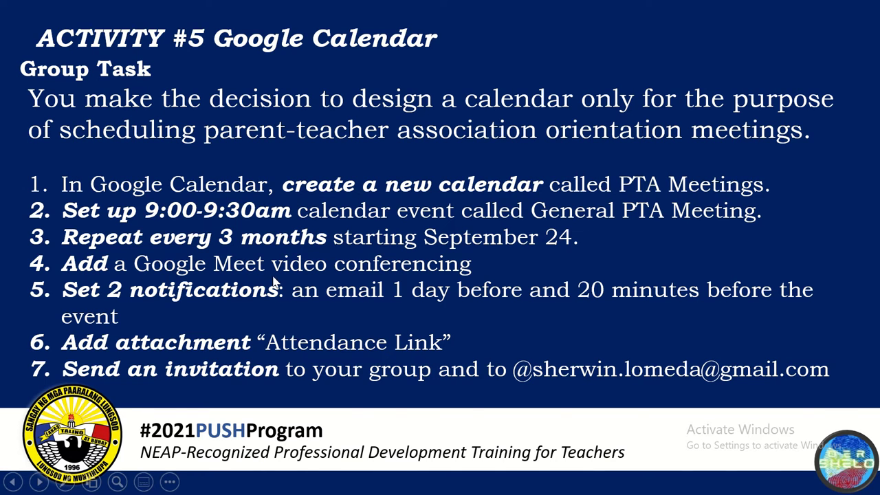
# - Add Google Meet video conferencing to the meeting
pyautogui.hotkey('alt', 'Tab')
pyautogui.click(130, 274)
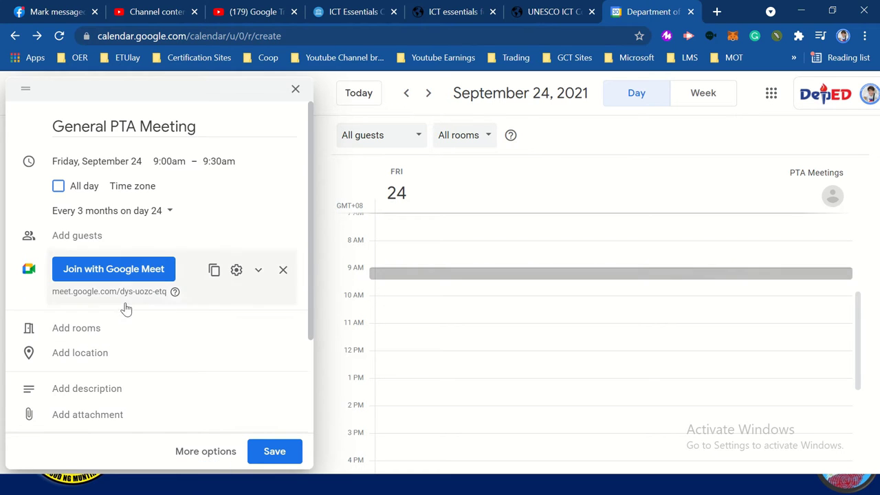
pyautogui.hotkey('alt', 'Tab')
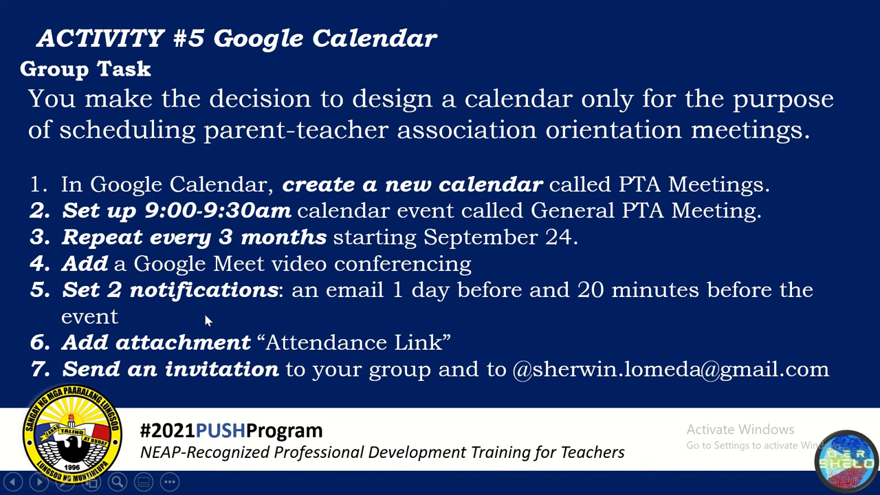
pyautogui.hotkey('alt', 'Tab')
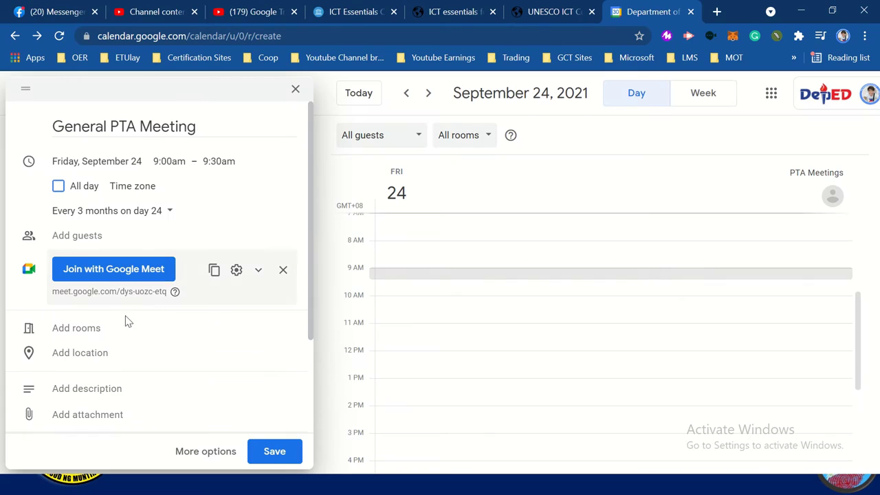
# - In the full event editor, add a 10-minute notification
pyautogui.scroll(-2, 122, 340)
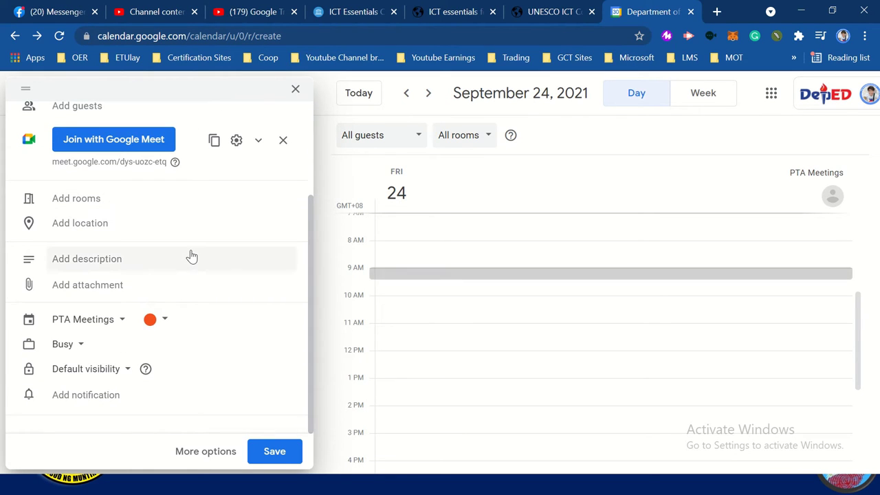
pyautogui.scroll(2, 189, 256)
pyautogui.scroll(-2, 191, 256)
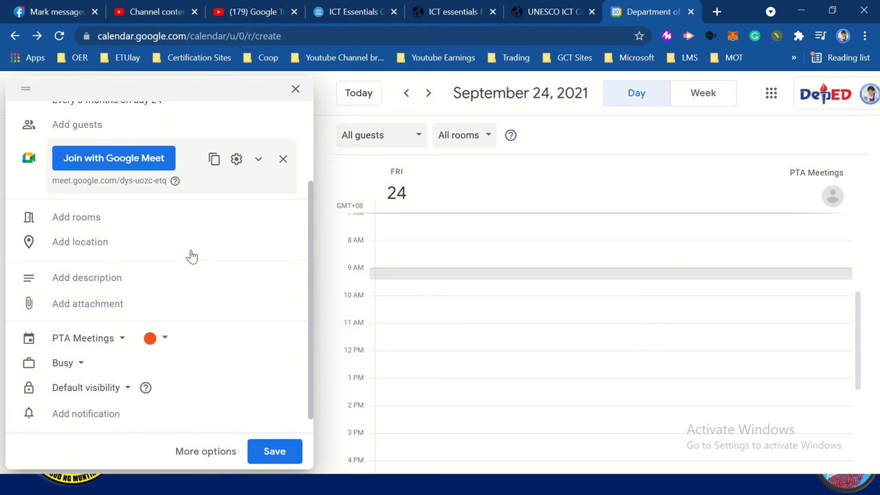
pyautogui.click(202, 458)
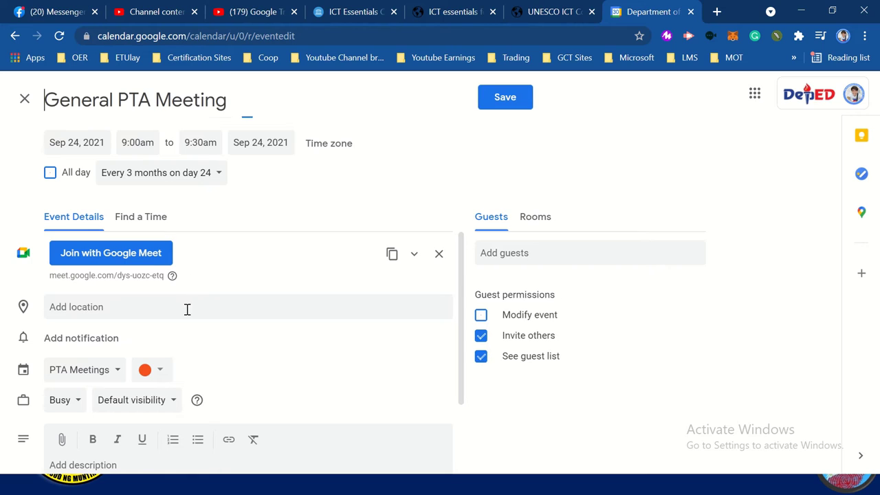
pyautogui.scroll(-1, 191, 345)
pyautogui.scroll(1, 192, 344)
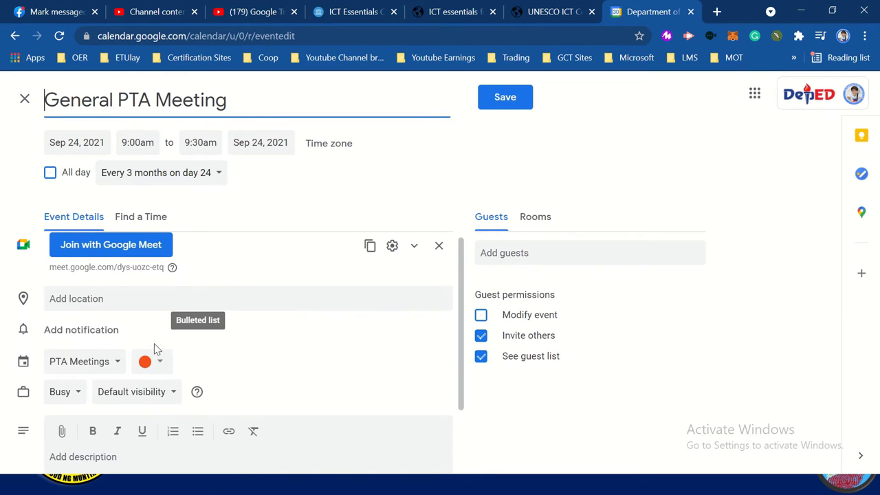
pyautogui.click(72, 331)
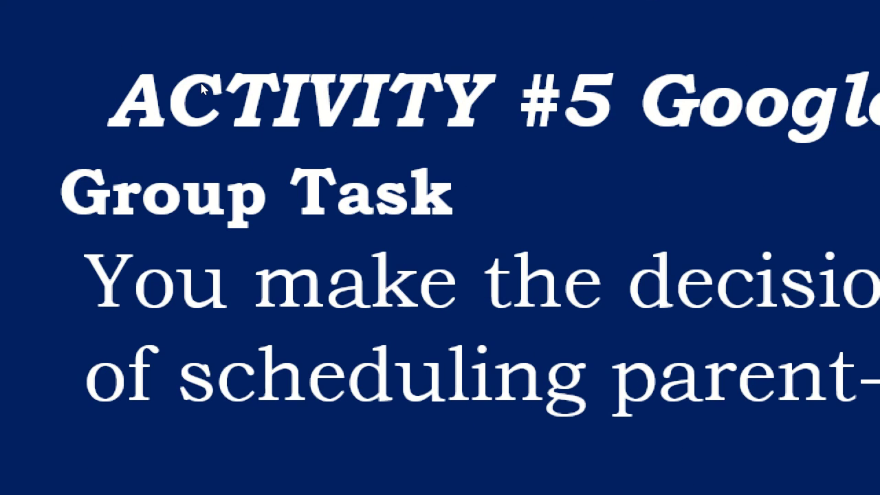
pyautogui.press('-')
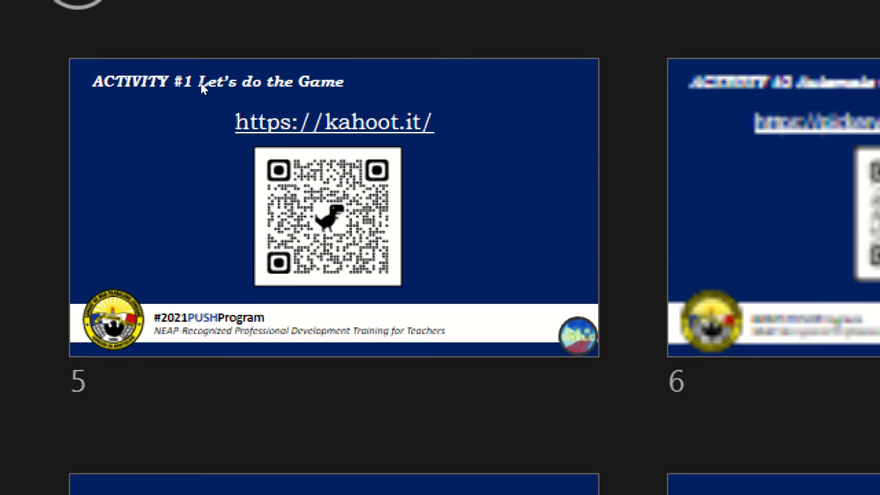
pyautogui.press('super')
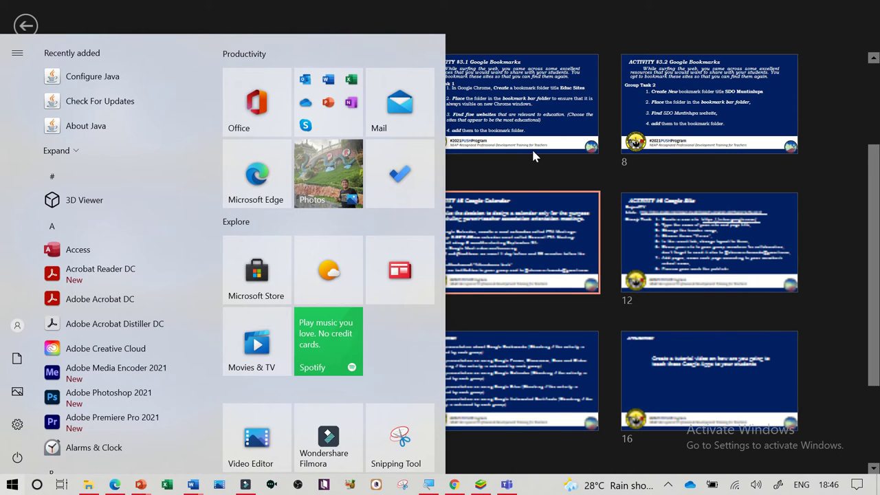
pyautogui.click(509, 179)
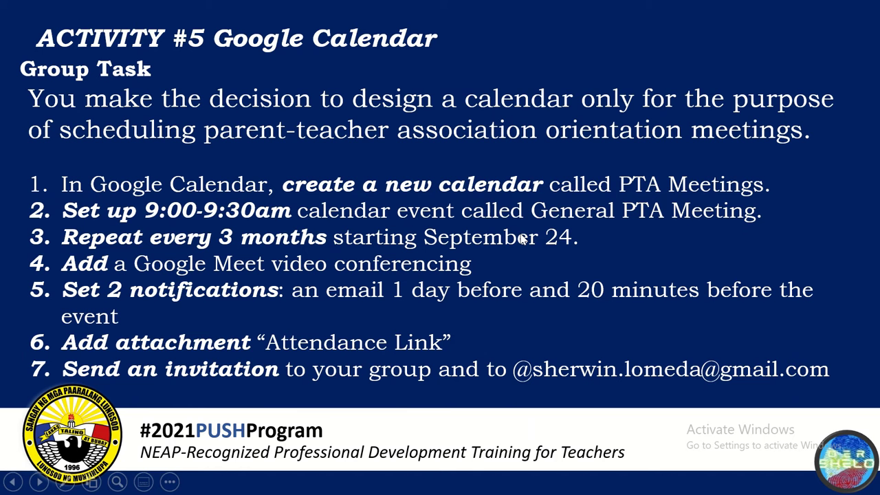
pyautogui.click(523, 234)
pyautogui.hotkey('alt', 'Tab')
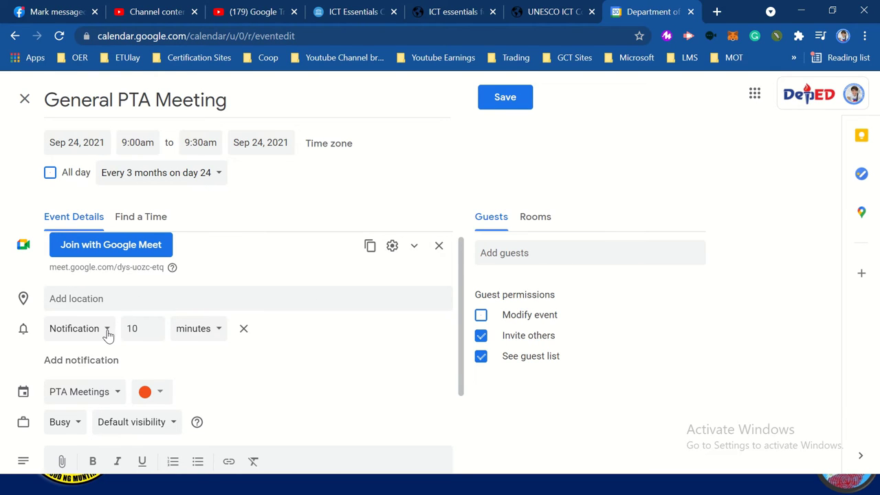
# - Make the first notification an email sent 1 day before
pyautogui.hotkey('alt', 'Tab')
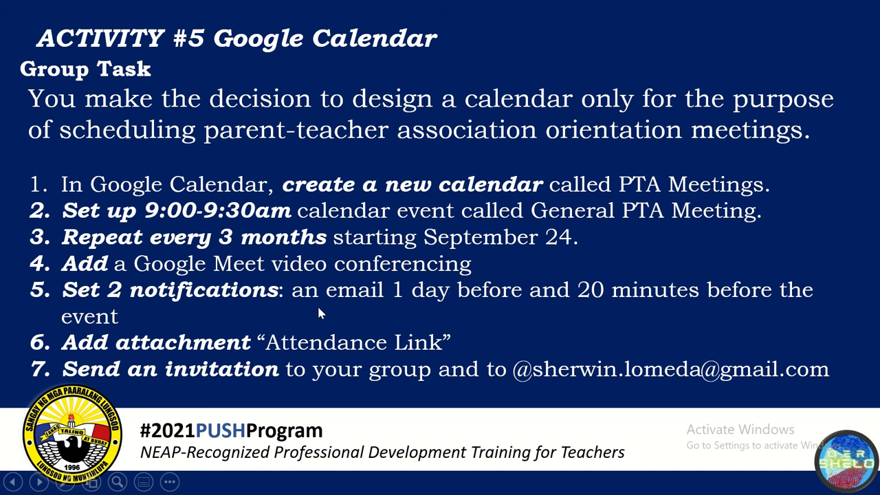
pyautogui.hotkey('alt', 'Tab')
pyautogui.click(104, 333)
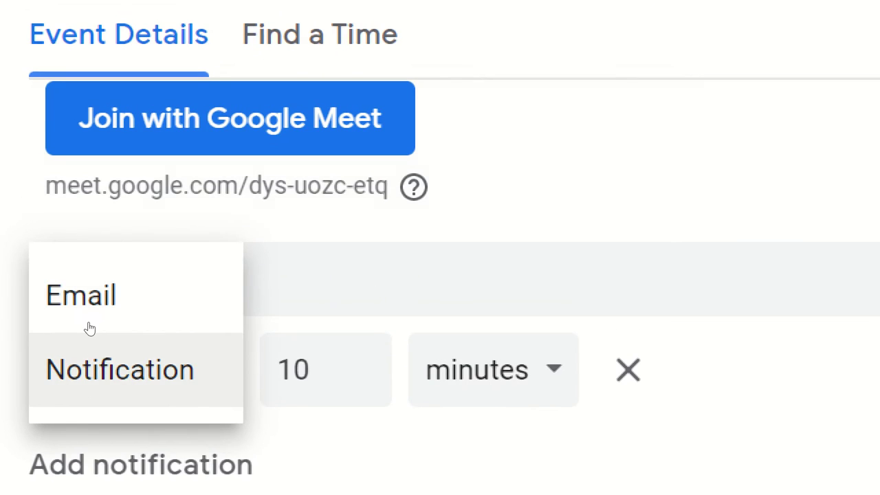
pyautogui.click(87, 309)
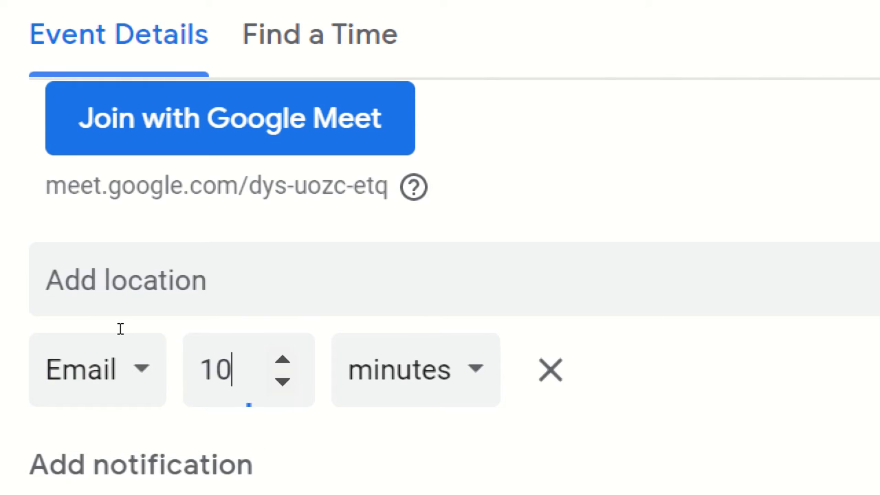
pyautogui.press('BackSpace')
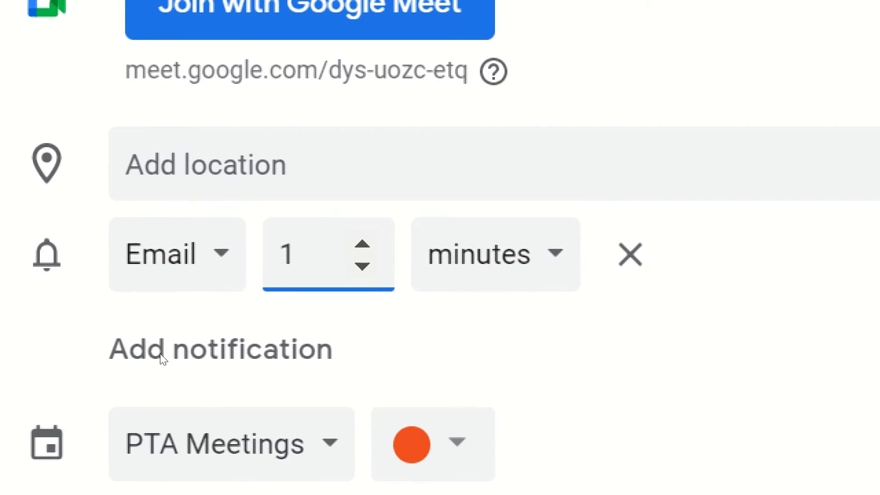
pyautogui.press('Tab')
pyautogui.press('Return')
pyautogui.press('Up')
pyautogui.press('Up')
pyautogui.press('Return')
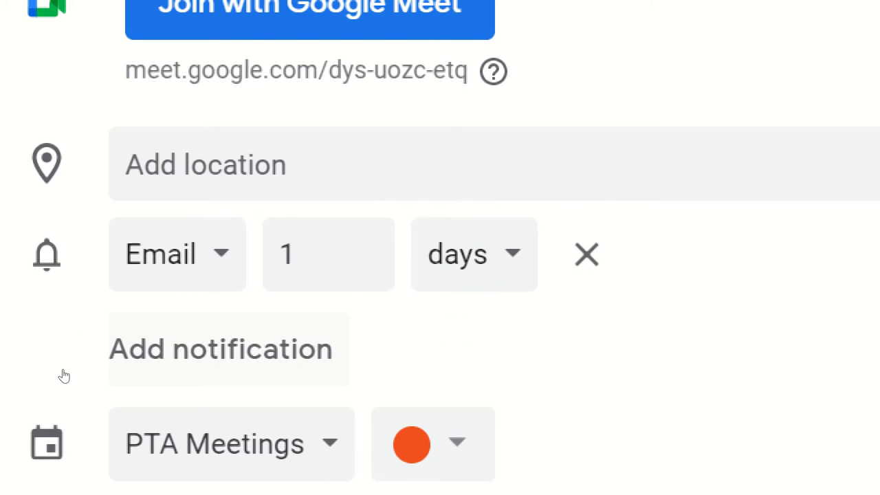
# - Add a second notification set to 20 minutes before the event
pyautogui.press('Return')
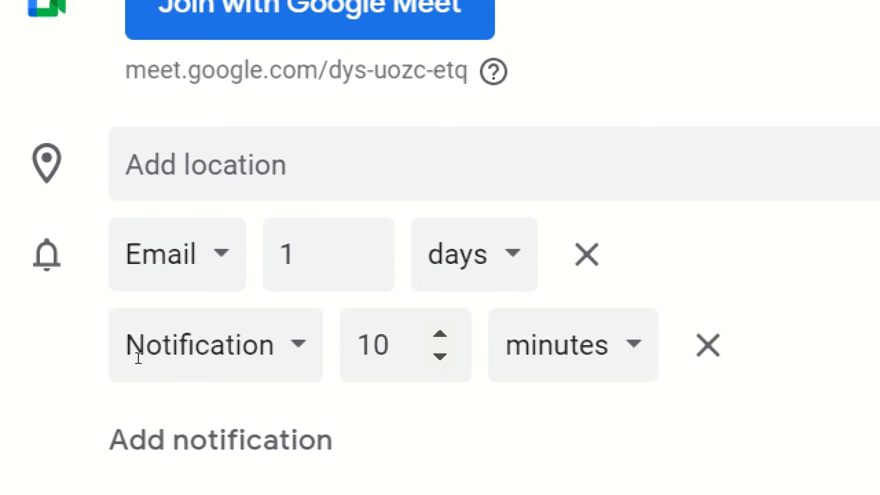
pyautogui.hotkey('alt', 'Tab')
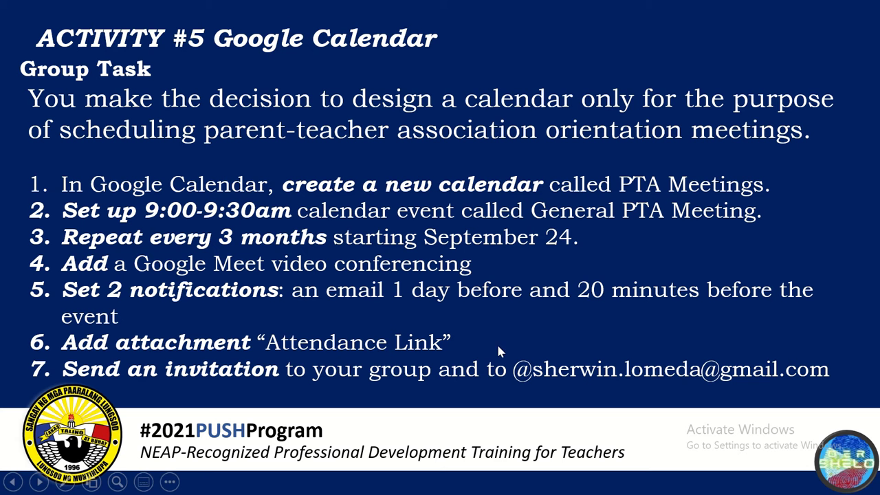
pyautogui.hotkey('alt', 'Tab')
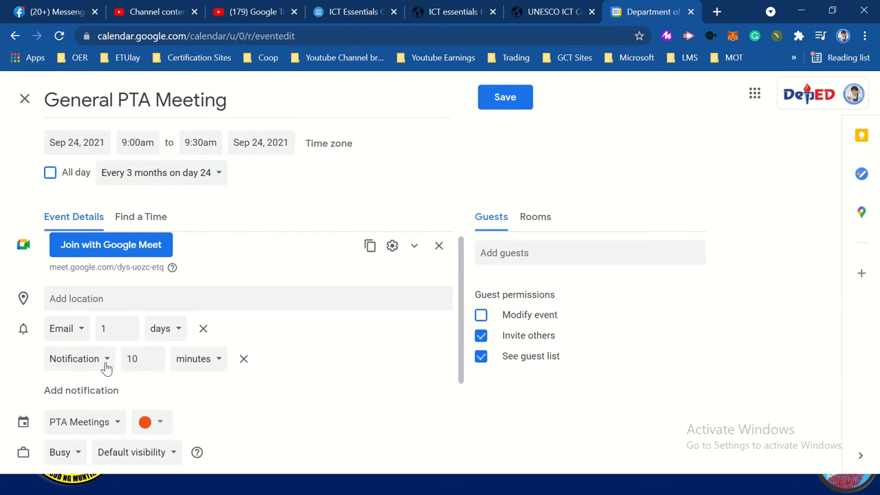
pyautogui.doubleClick(126, 362)
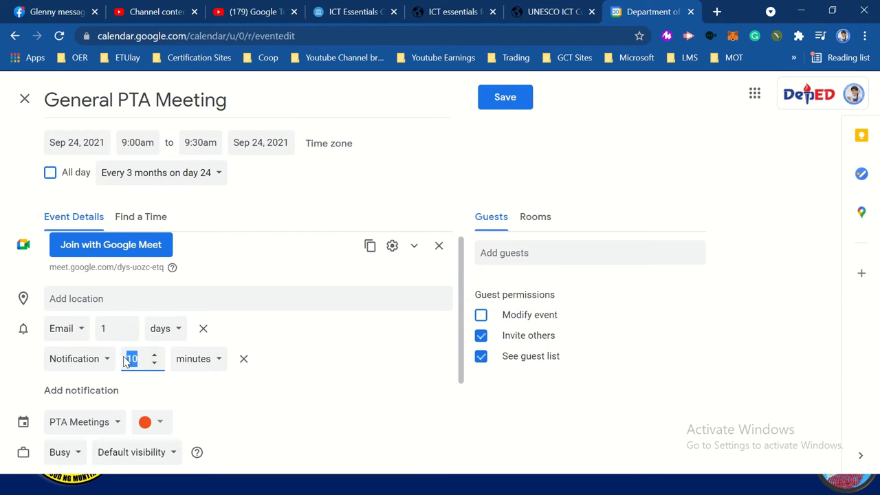
pyautogui.write('20')
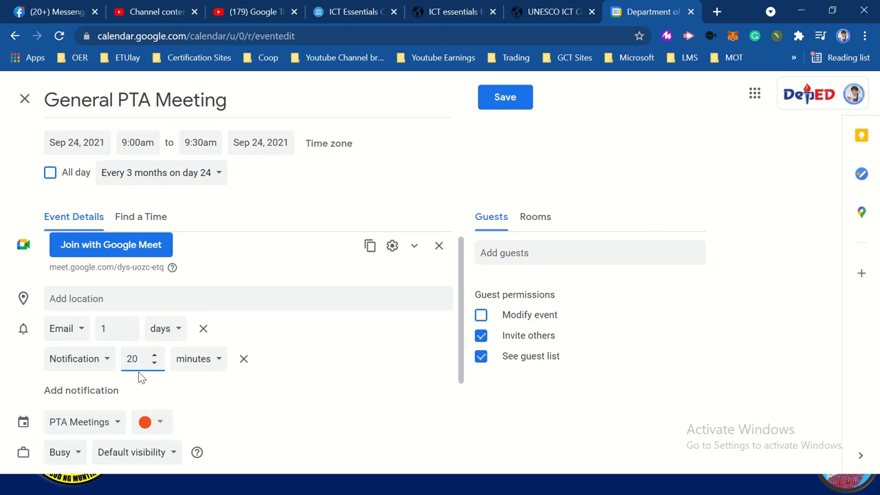
pyautogui.hotkey('alt', 'Tab')
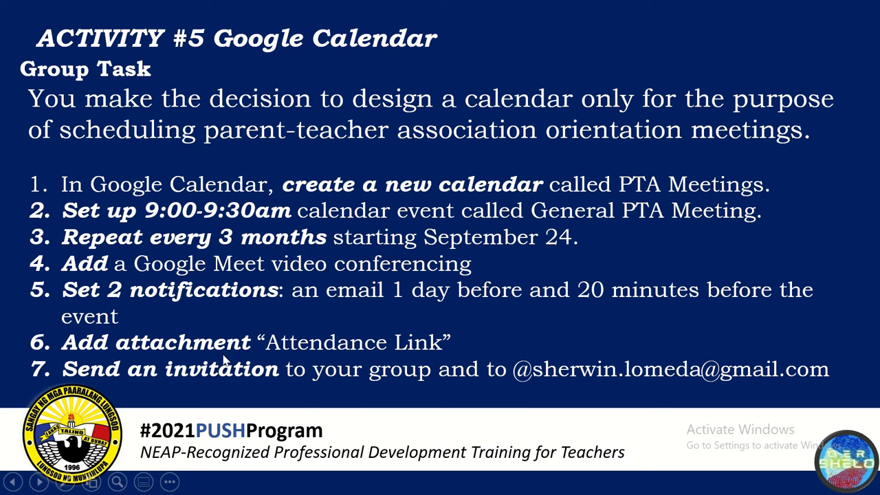
pyautogui.hotkey('alt', 'Tab')
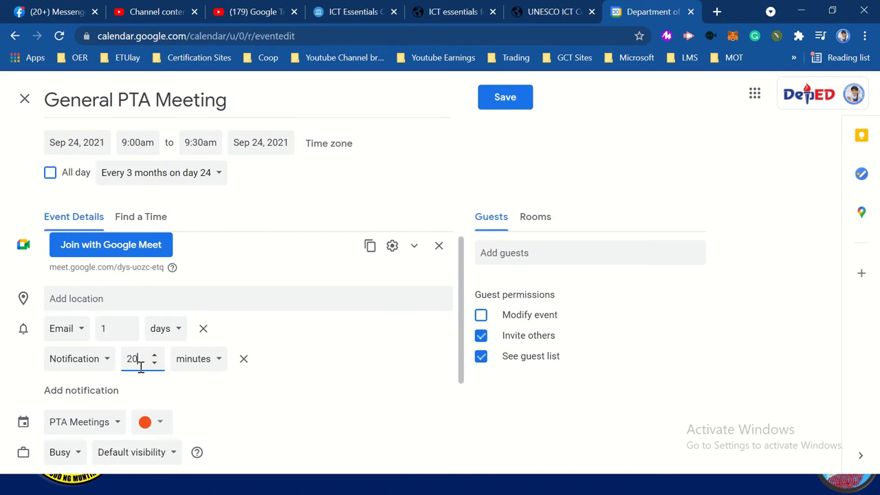
pyautogui.scroll(-2, 140, 367)
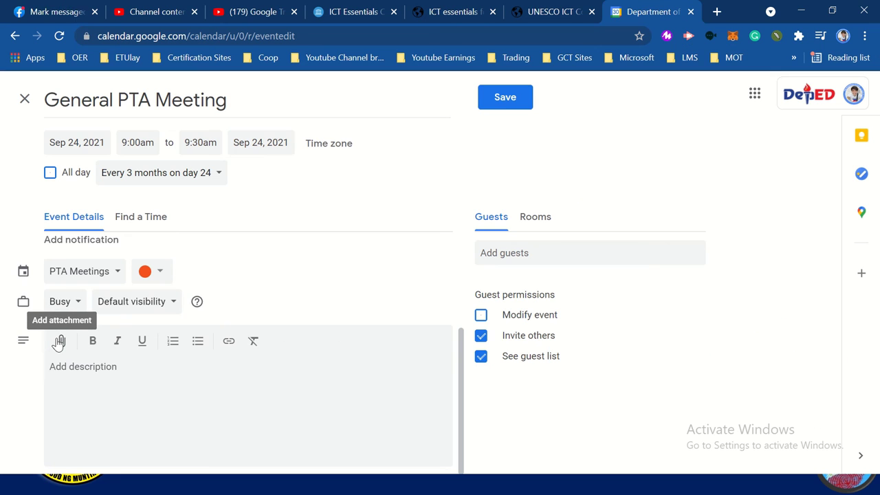
# - Attach the 'JULY 20, 2021 ATTENDANCE' Google Form found by searching My Drive for 'attendance'
pyautogui.click(63, 341)
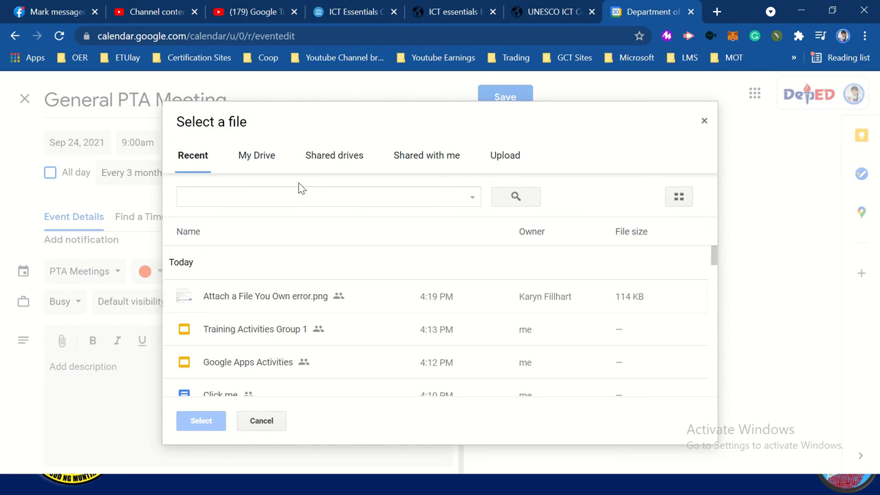
pyautogui.click(283, 192)
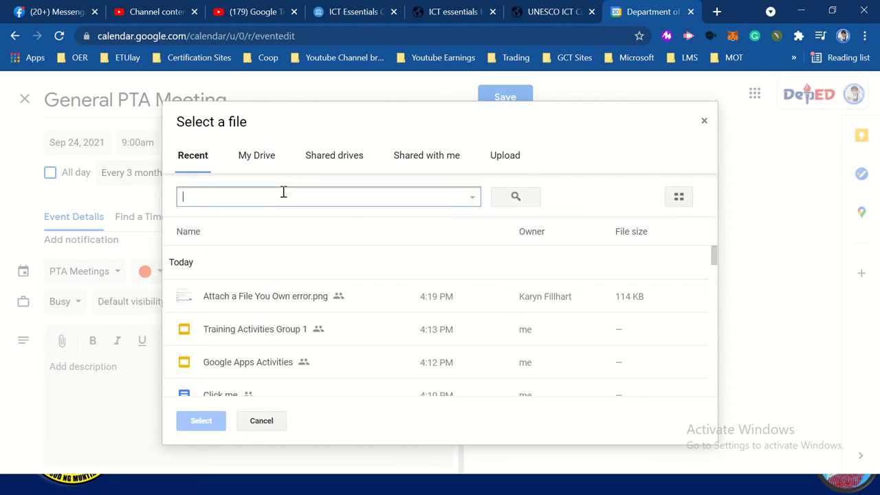
pyautogui.write('attendance')
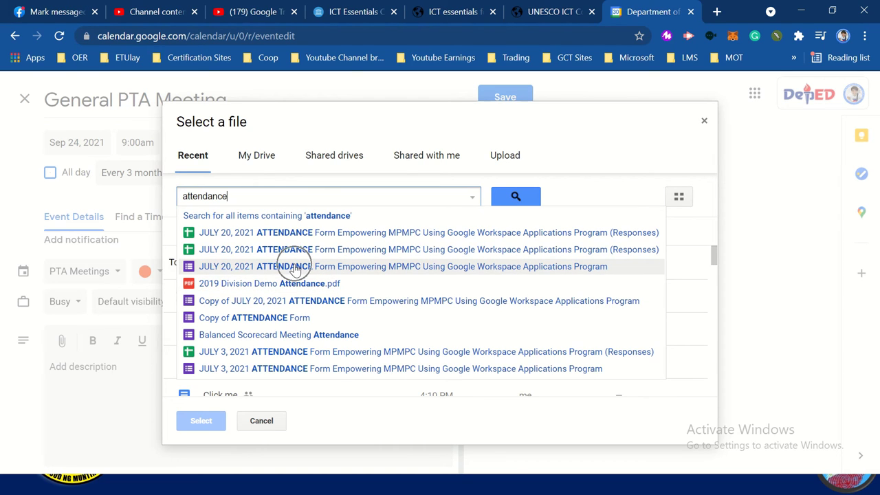
pyautogui.click(258, 158)
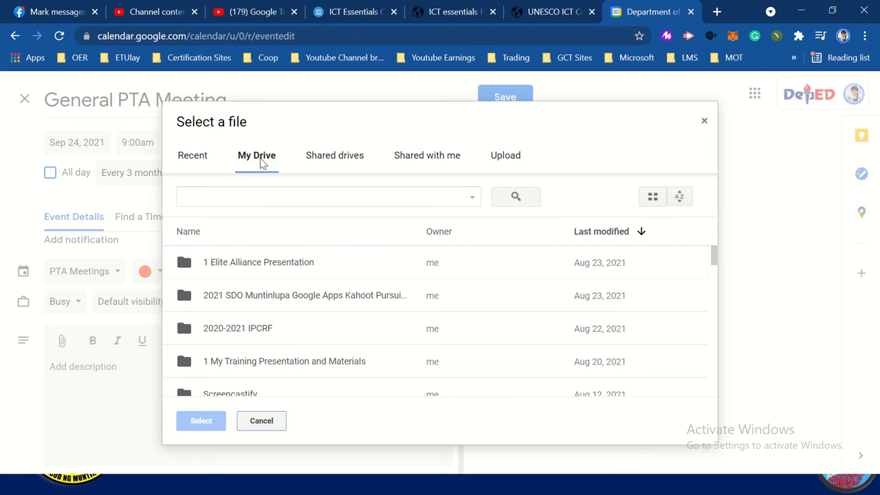
pyautogui.click(254, 194)
pyautogui.write('at')
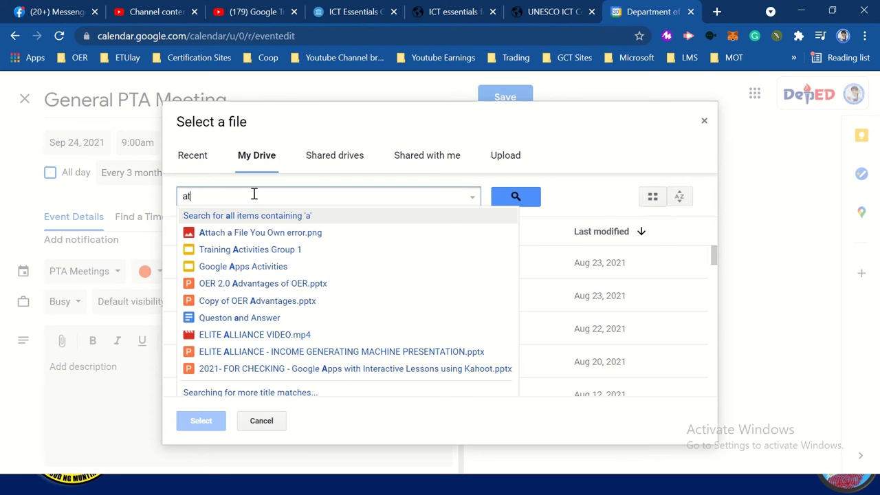
pyautogui.write('tendance')
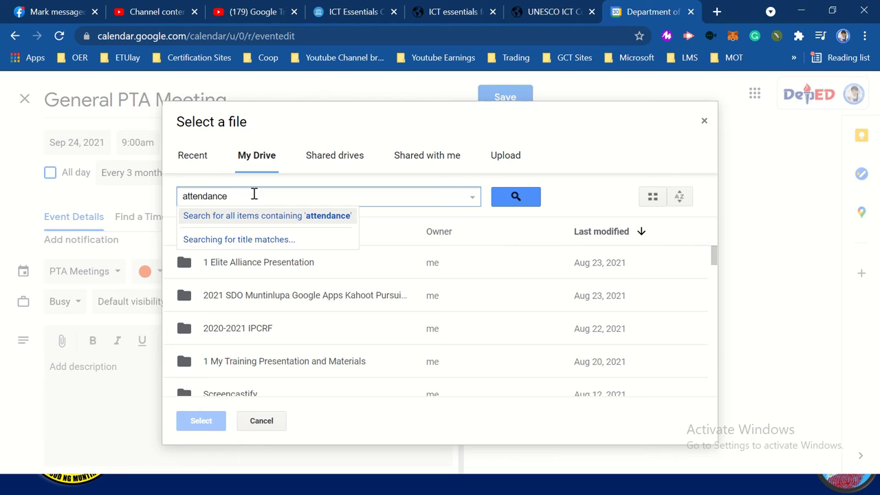
pyautogui.click(521, 200)
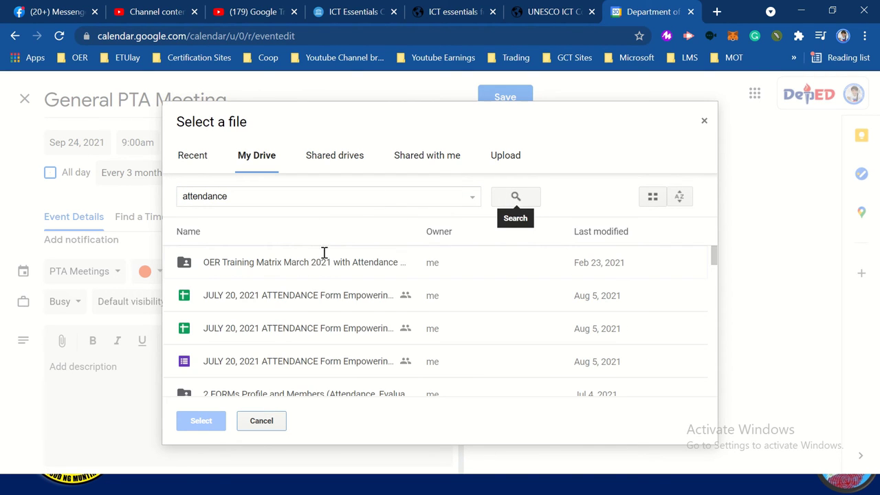
pyautogui.click(262, 363)
pyautogui.click(262, 363)
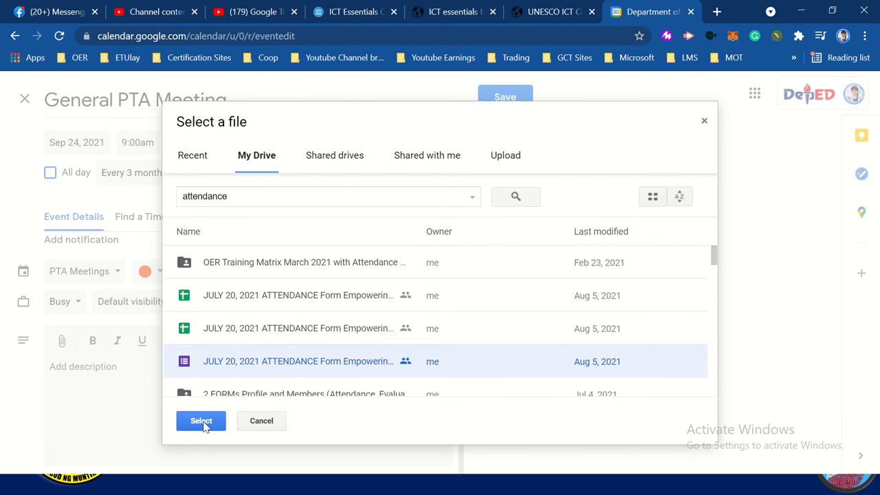
pyautogui.click(201, 421)
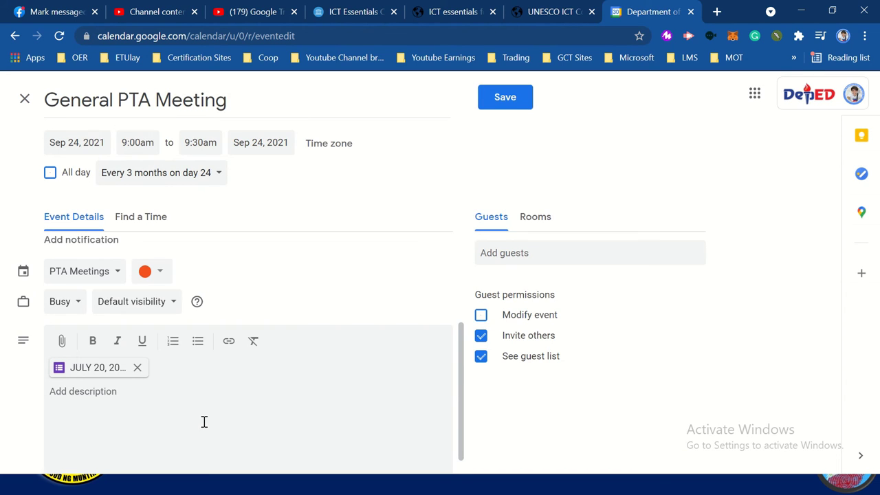
# - Invite the required gmail.com contact from the instructions as a guest
pyautogui.hotkey('alt', 'Tab')
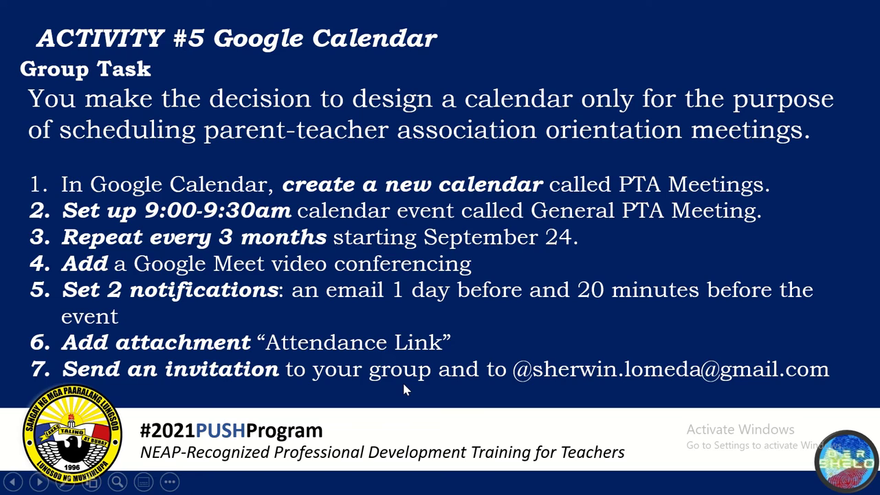
pyautogui.hotkey('alt', 'Tab')
pyautogui.click(533, 253)
pyautogui.click(533, 253)
pyautogui.click(534, 253)
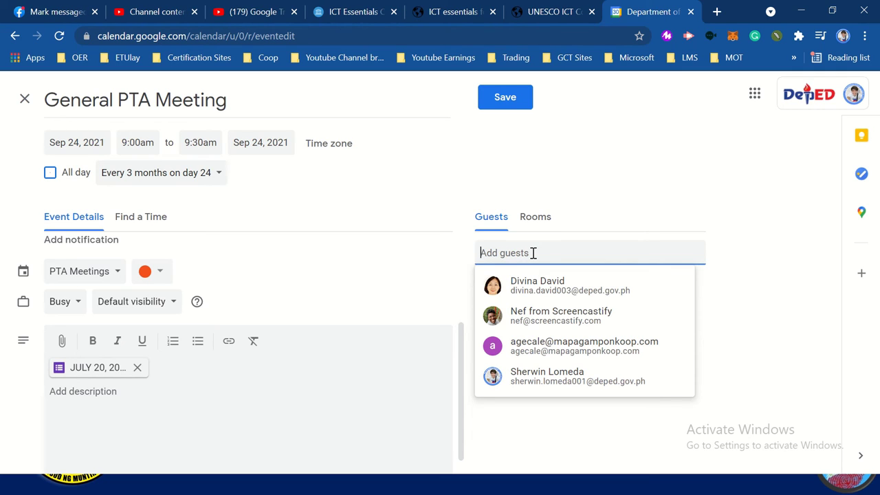
pyautogui.hotkey('alt', 'Tab')
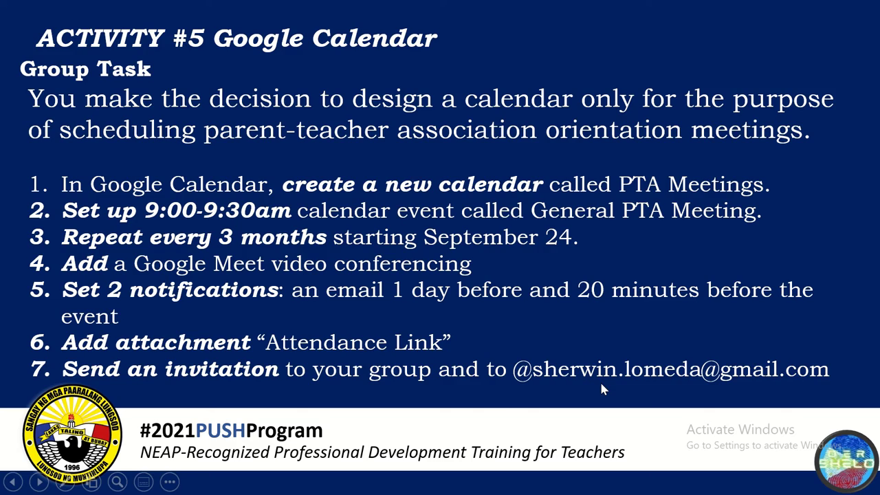
pyautogui.hotkey('alt', 'Tab')
pyautogui.write('sher')
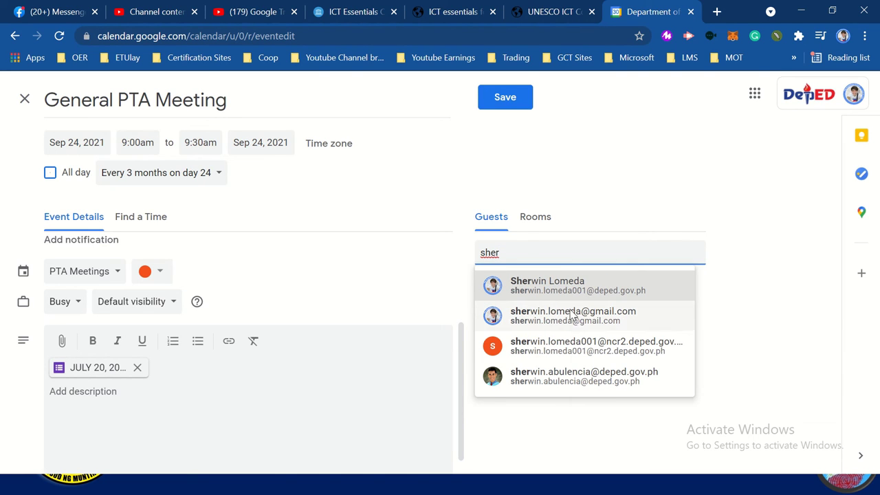
pyautogui.click(572, 316)
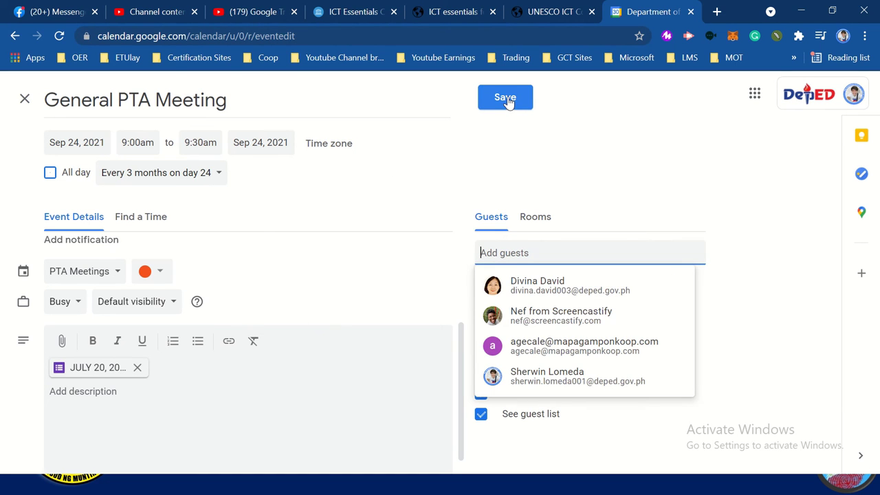
# - Save the General PTA Meeting on Friday, September 24, 2021 and email invitations to its guests
pyautogui.click(507, 100)
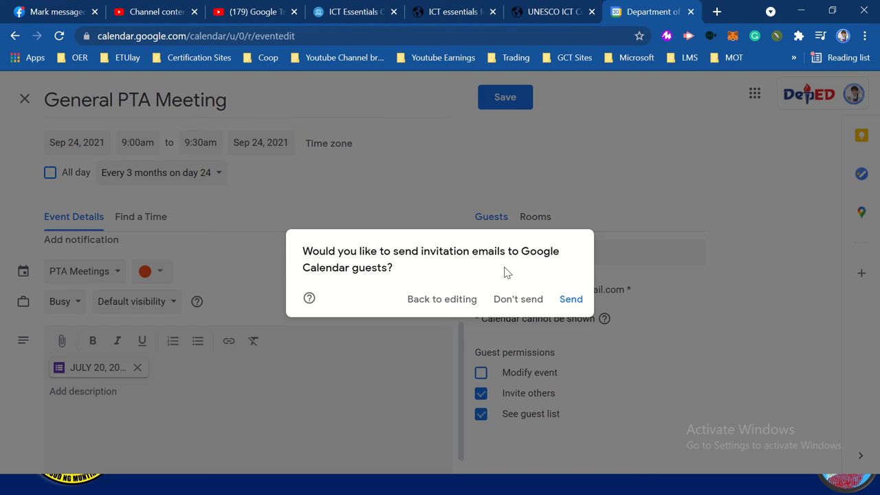
pyautogui.click(571, 300)
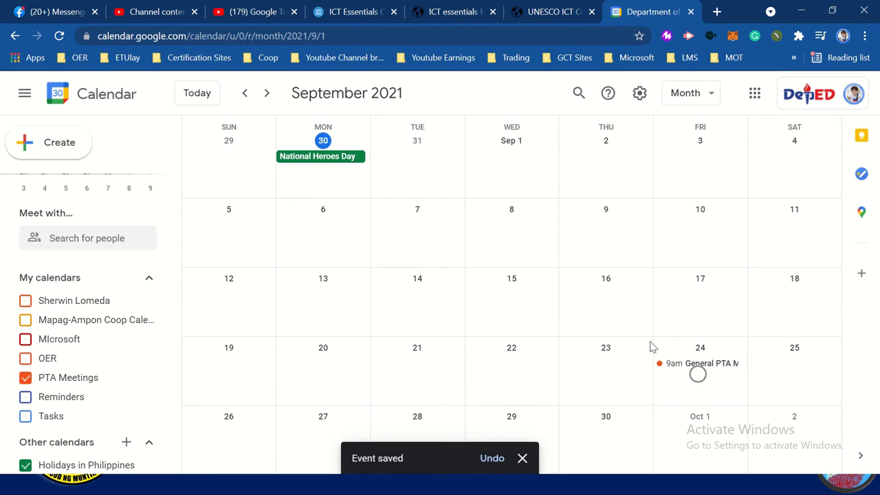
# - Page from September 2021 to June 2022, checking the meeting on December, March and June 24
pyautogui.click(270, 101)
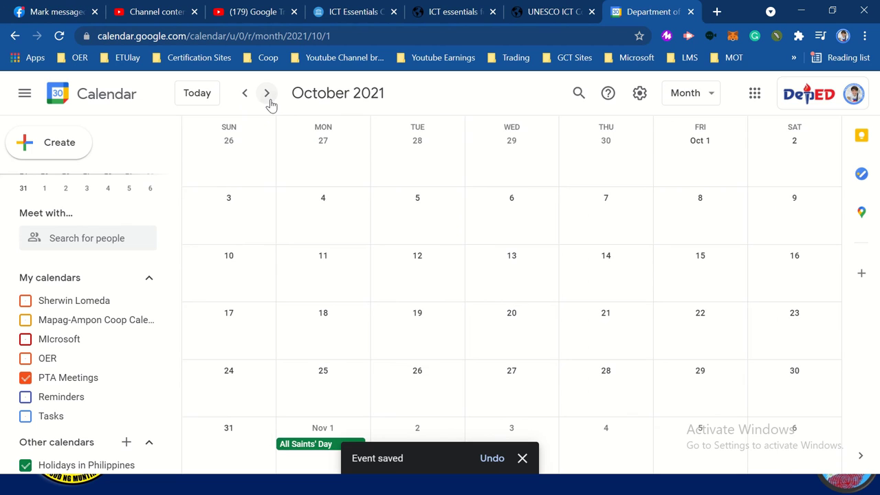
pyautogui.click(270, 101)
pyautogui.click(270, 101)
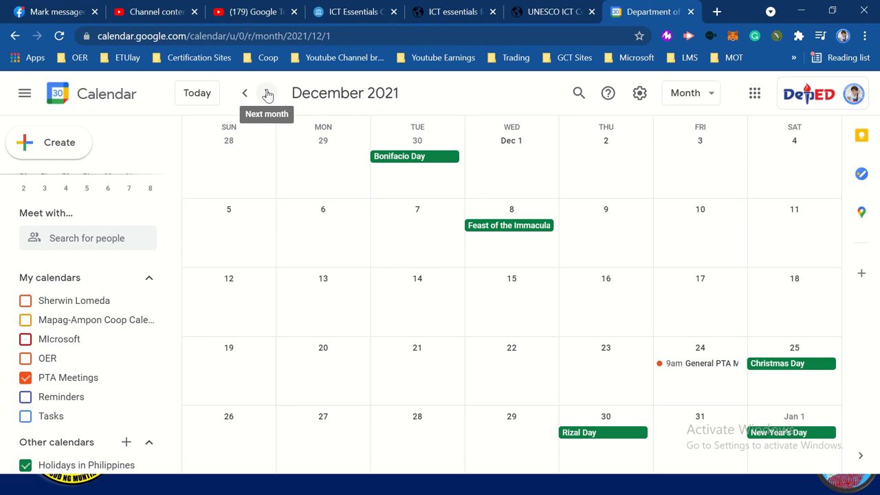
pyautogui.click(268, 94)
pyautogui.click(267, 93)
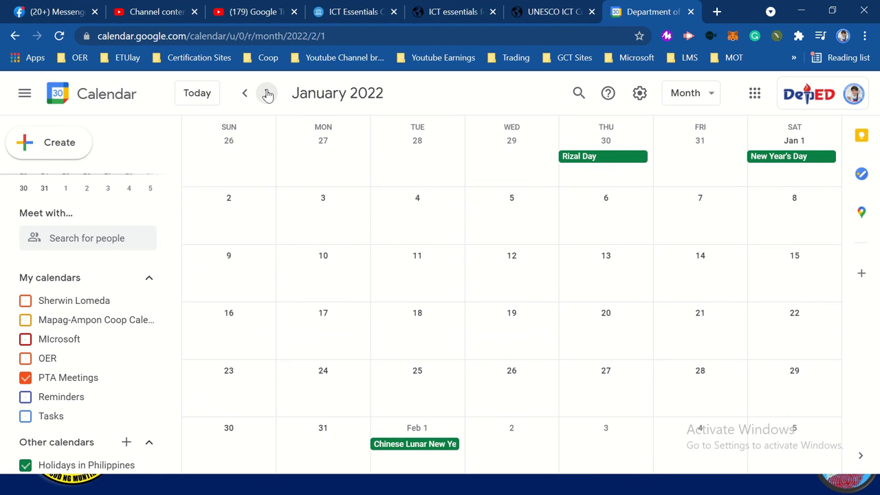
pyautogui.click(267, 93)
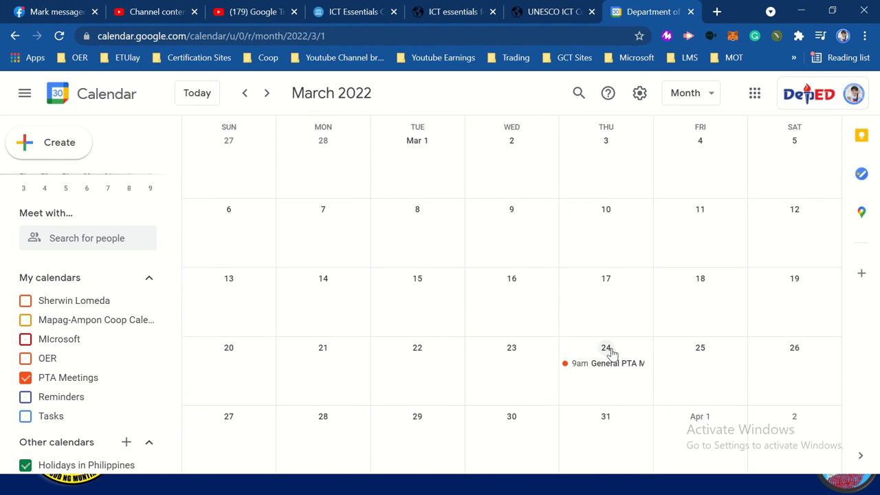
pyautogui.click(268, 93)
pyautogui.click(267, 93)
pyautogui.click(268, 93)
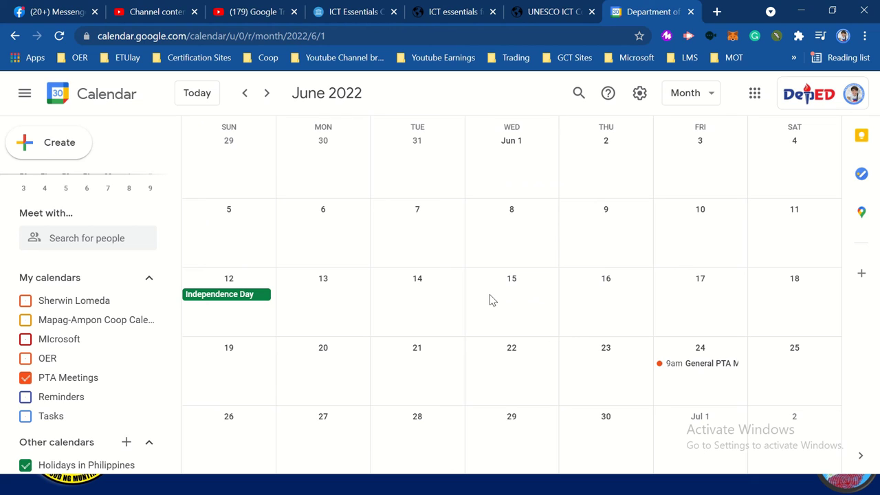